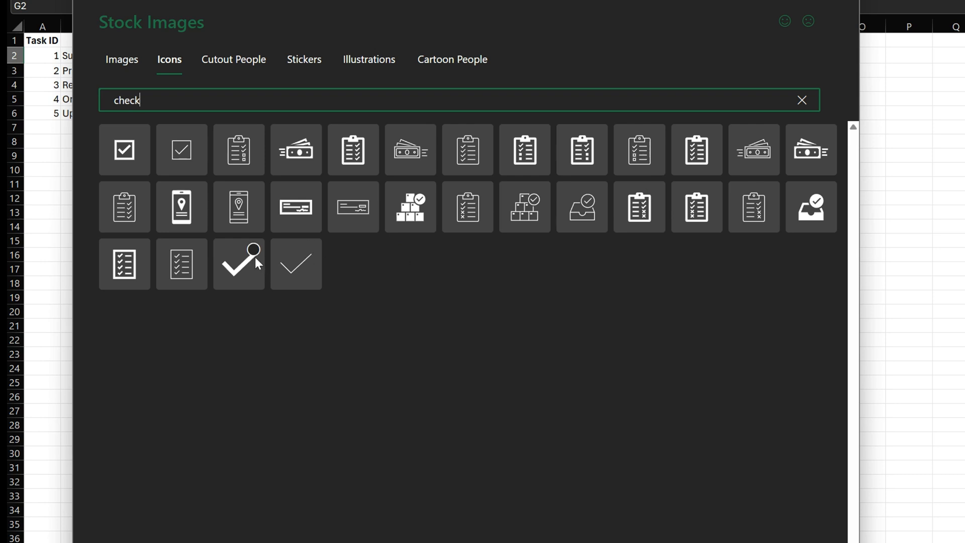
# Insert the solid and outline checkmark icons from the "check" results and move the outline one down beside the table.
pyautogui.click(240, 267)
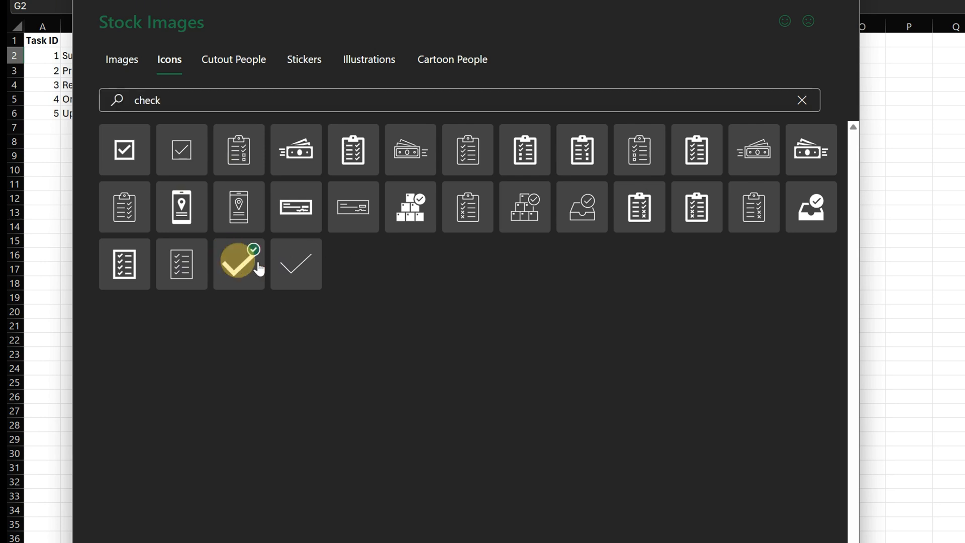
pyautogui.click(293, 265)
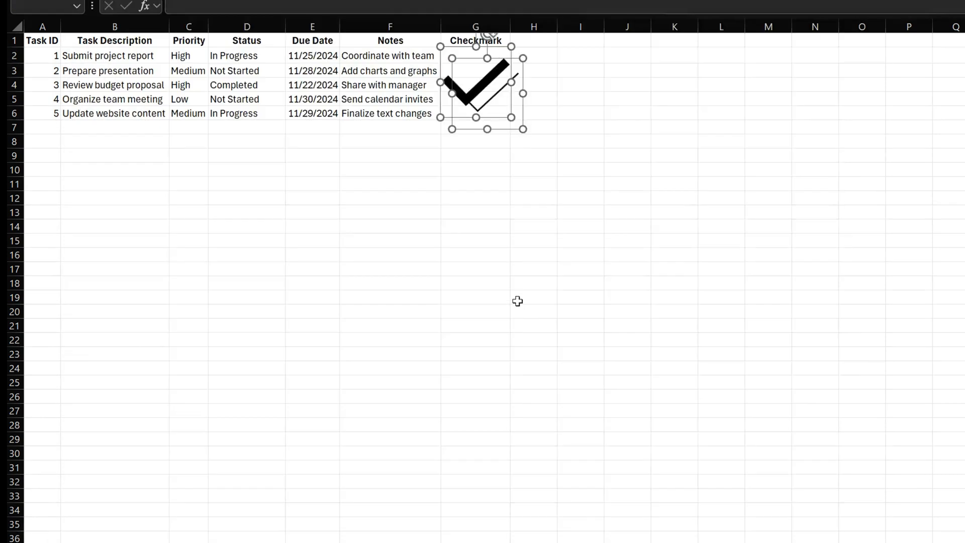
pyautogui.moveTo(500, 116); pyautogui.dragTo(534, 270)
pyautogui.click(515, 61)
pyautogui.click(506, 89)
pyautogui.moveTo(508, 93); pyautogui.dragTo(574, 157)
# Place first the solid checkmark icon and after it the outline checkmark icon inside cell G1.
pyautogui.moveTo(473, 85); pyautogui.dragTo(476, 73)
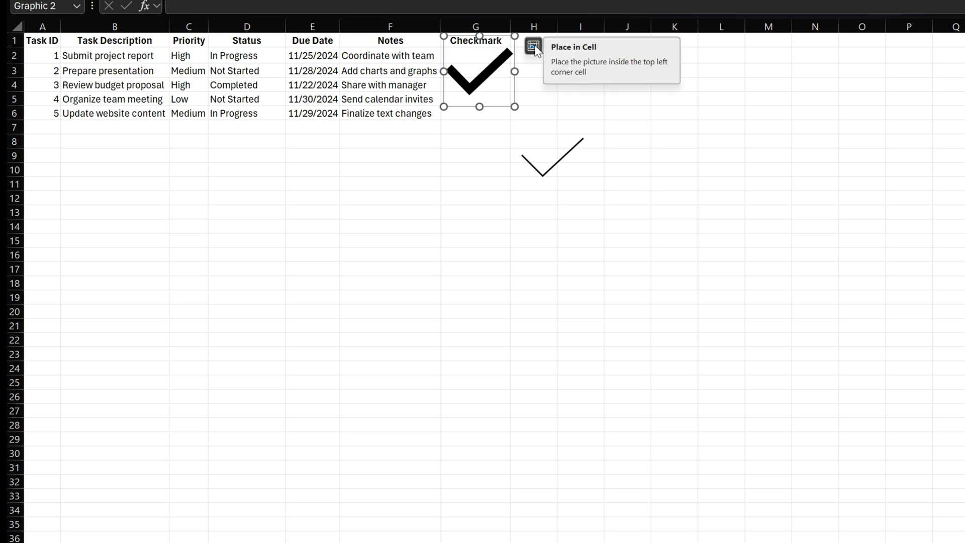
pyautogui.click(534, 47)
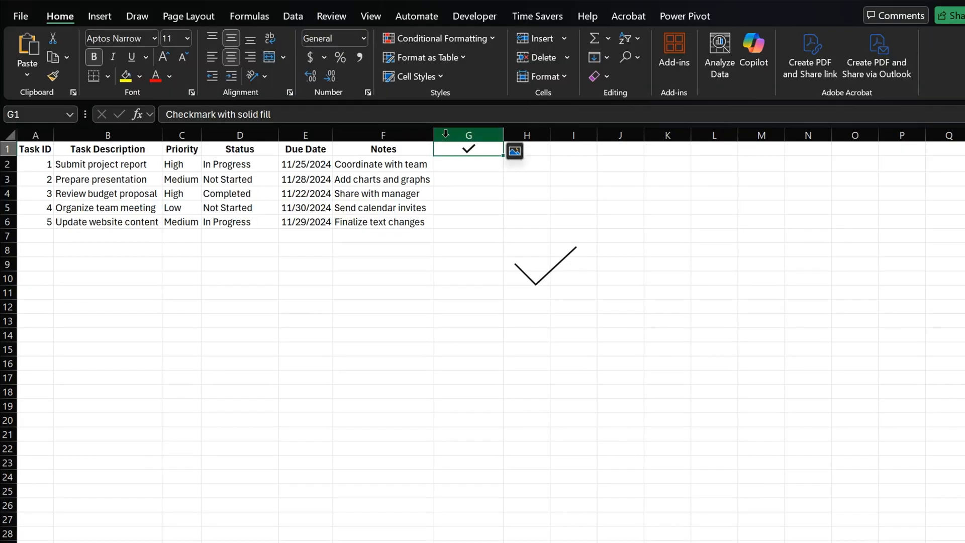
pyautogui.click(544, 265)
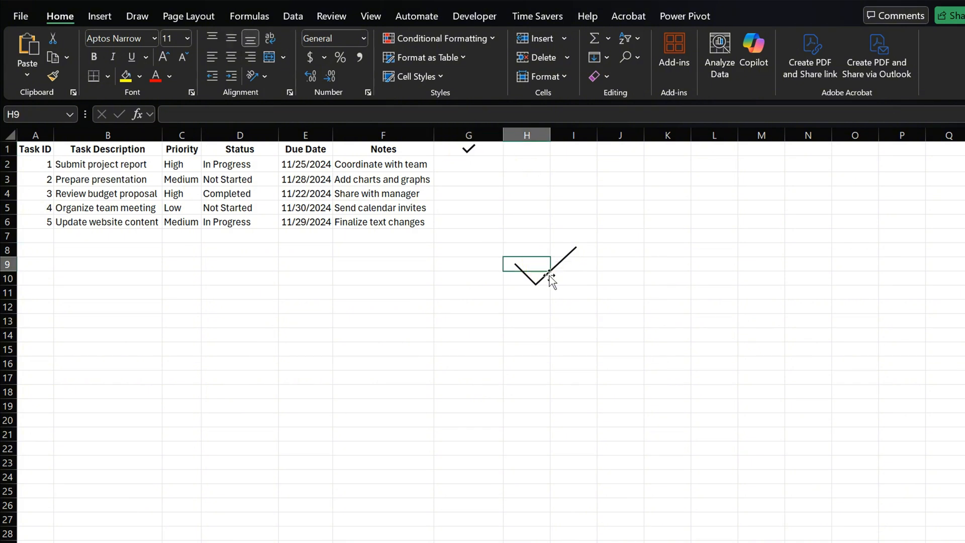
pyautogui.moveTo(549, 275); pyautogui.dragTo(494, 189)
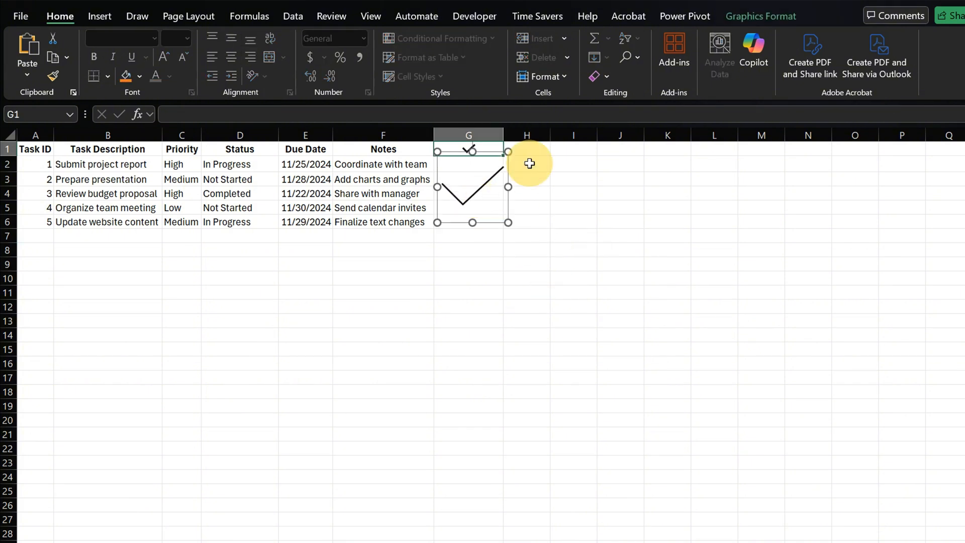
pyautogui.click(526, 161)
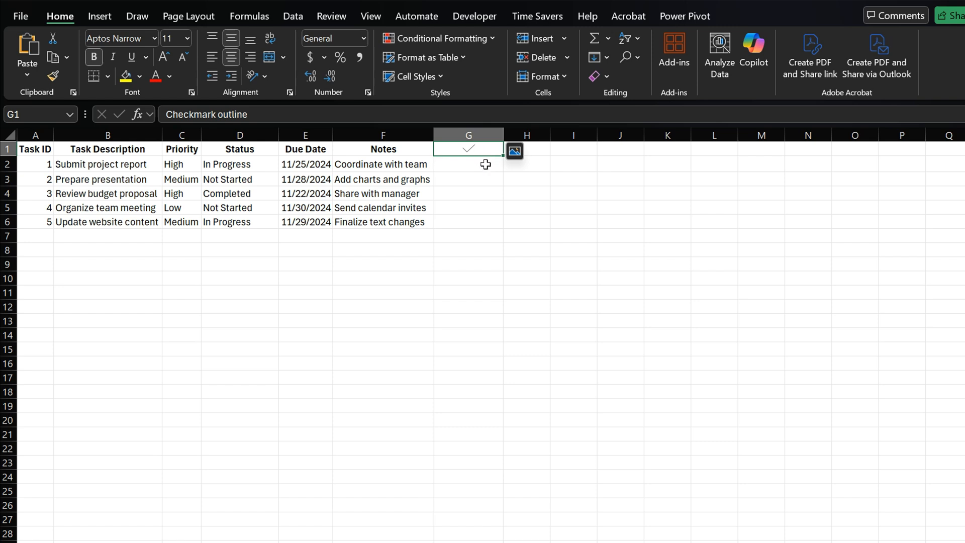
# Copy the outline checkmark picture from cell G1 into cells G2:G5.
pyautogui.hotkey('ctrl', 'c')
pyautogui.moveTo(479, 166); pyautogui.dragTo(478, 200)
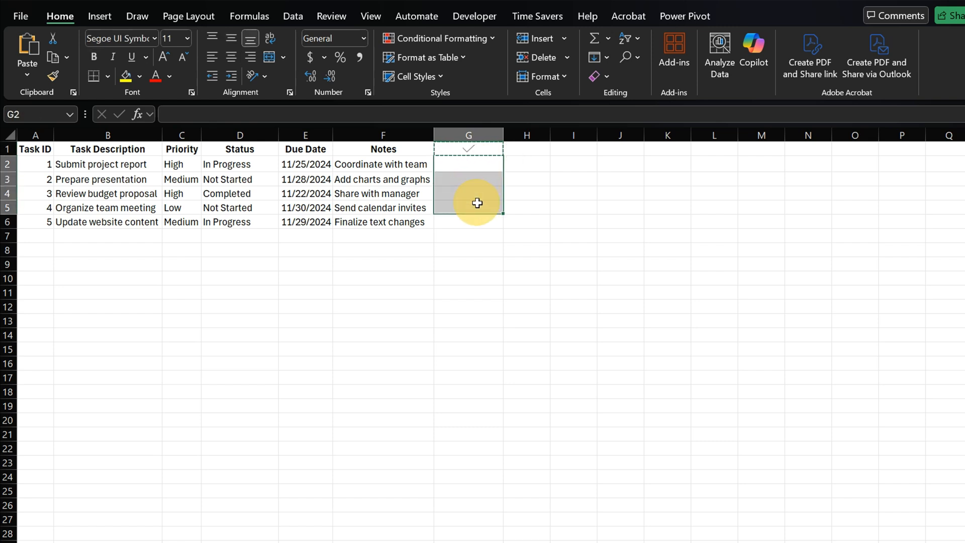
pyautogui.hotkey('ctrl', 'v')
pyautogui.click(526, 250)
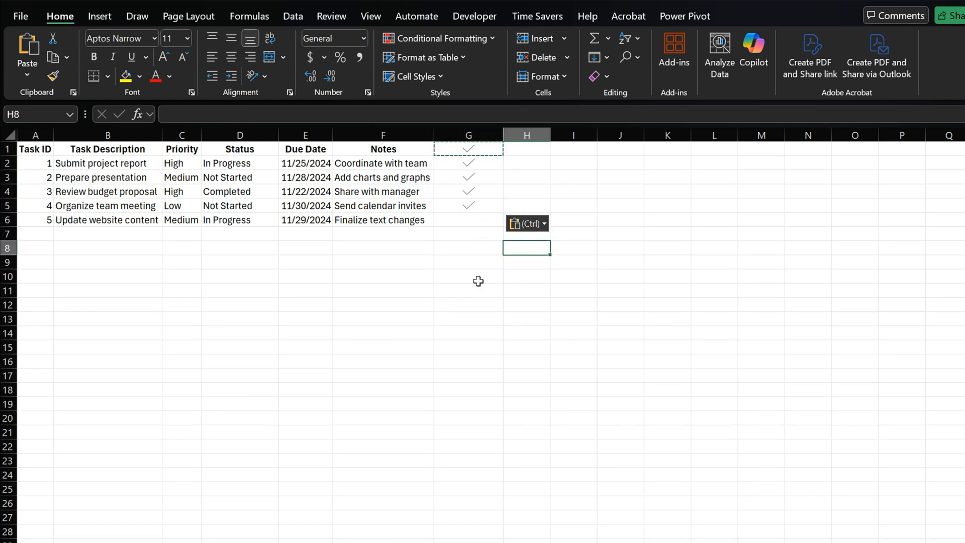
# Clear the checkmark pictures from cells G1:G5.
pyautogui.moveTo(470, 206); pyautogui.dragTo(475, 146)
pyautogui.press('Delete')
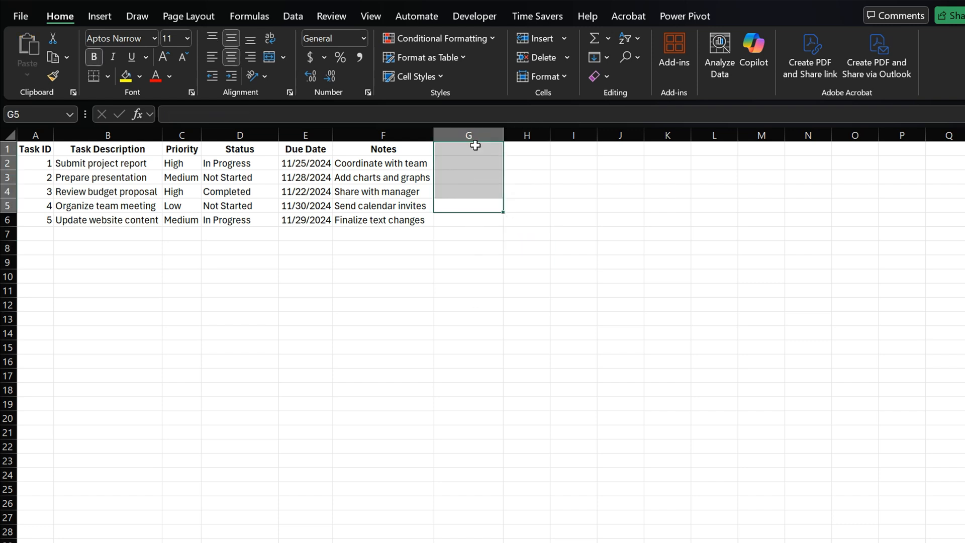
pyautogui.click(351, 361)
# Undo all the checkmark icon edits, back to the sheet without icons and with the Checkmark header in G1.
pyautogui.hotkey('ctrl', 'z')
pyautogui.hotkey('ctrl', 'z')
pyautogui.hotkey('ctrl', 'z')
pyautogui.hotkey('ctrl', 'z')
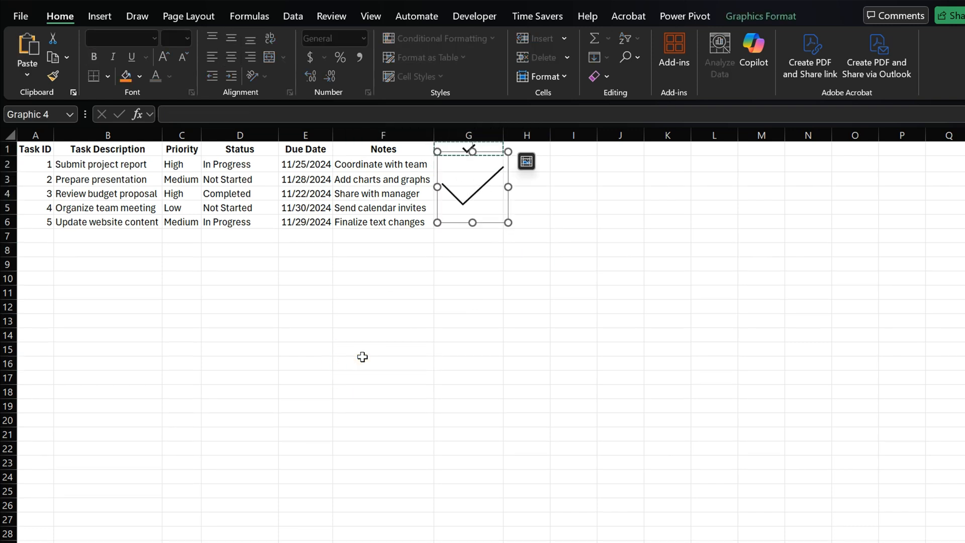
pyautogui.hotkey('ctrl', 'z')
pyautogui.hotkey('ctrl', 'z')
pyautogui.hotkey('ctrl', 'z')
pyautogui.hotkey('ctrl', 'z')
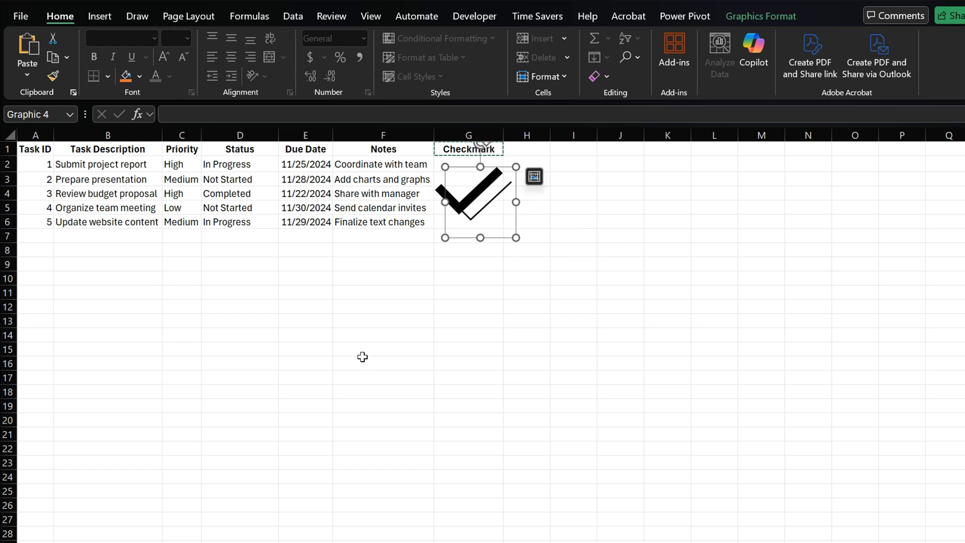
pyautogui.hotkey('ctrl', 'z')
pyautogui.hotkey('ctrl', 'z')
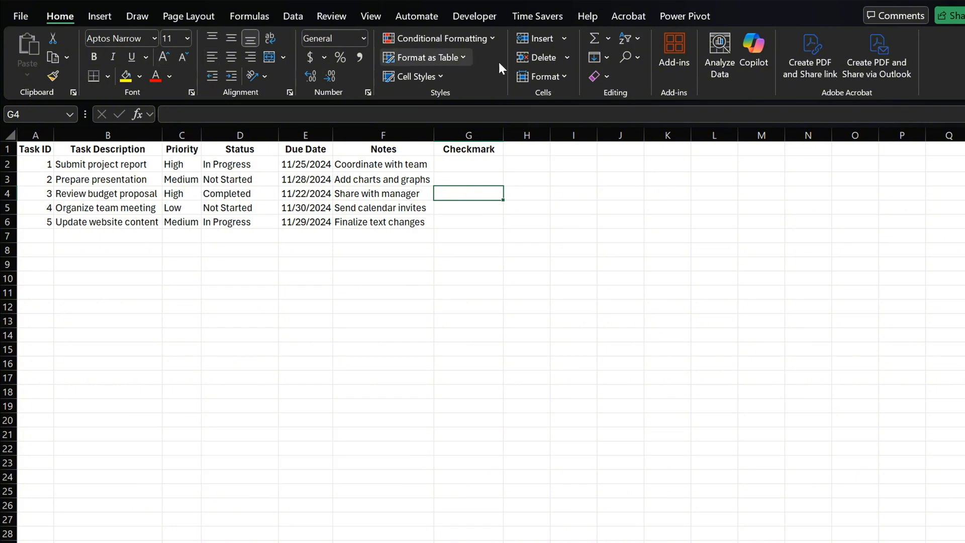
# Insert the Check Mark symbol, character code 2713, from the Segoe UI Symbol font into cell G4.
pyautogui.click(107, 17)
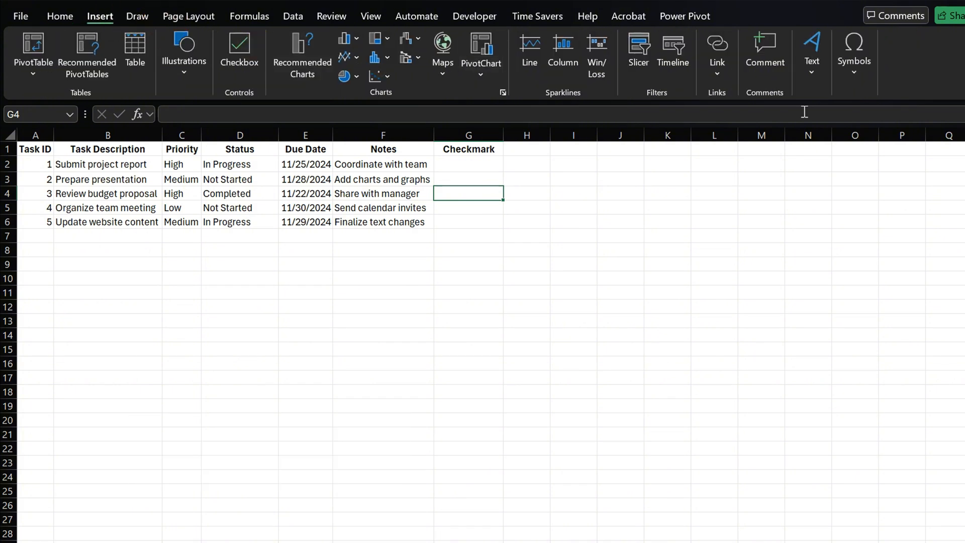
pyautogui.click(857, 68)
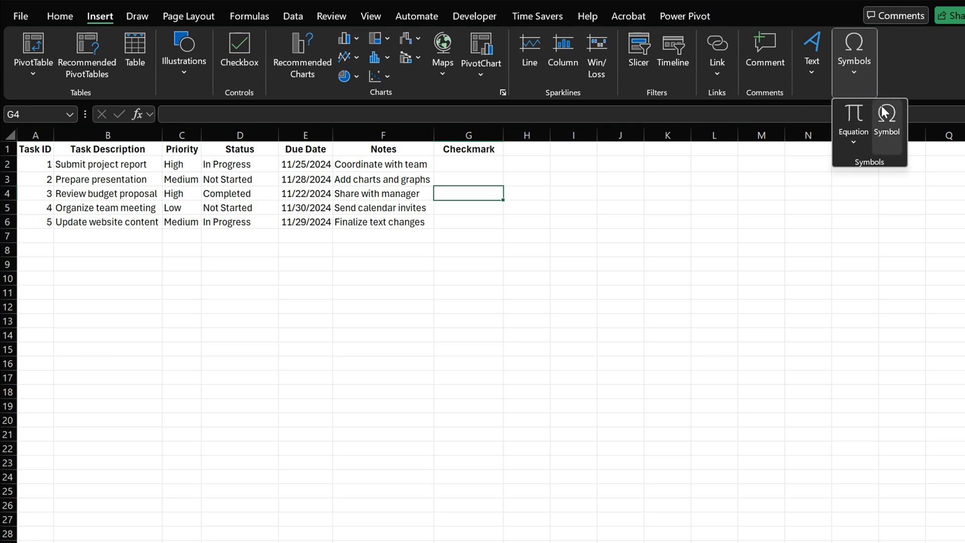
pyautogui.click(882, 106)
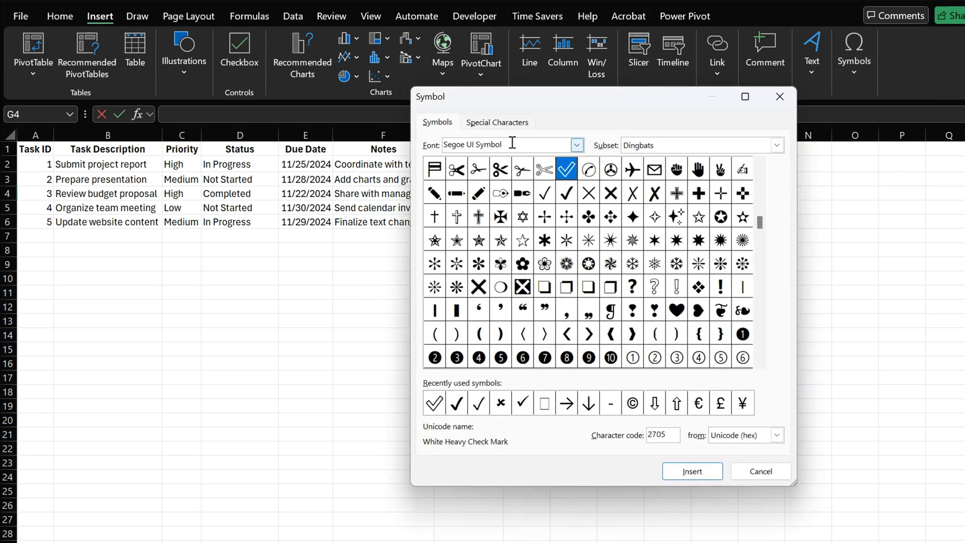
pyautogui.moveTo(531, 111); pyautogui.dragTo(214, 230)
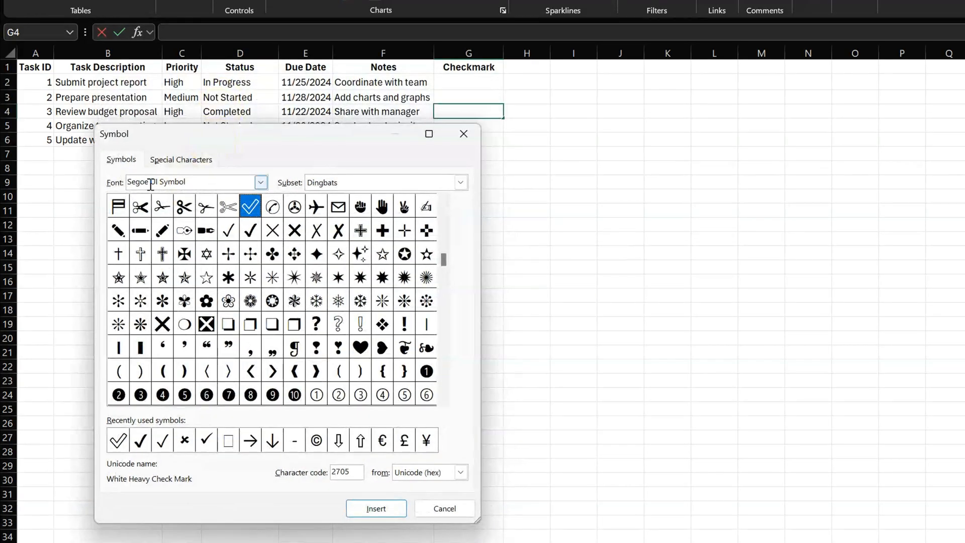
pyautogui.moveTo(188, 180); pyautogui.dragTo(102, 161)
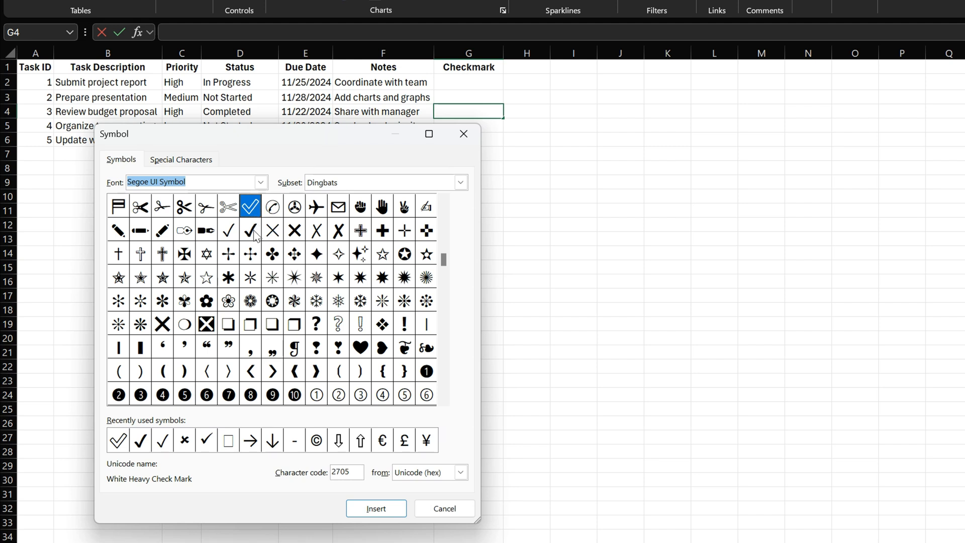
pyautogui.click(228, 230)
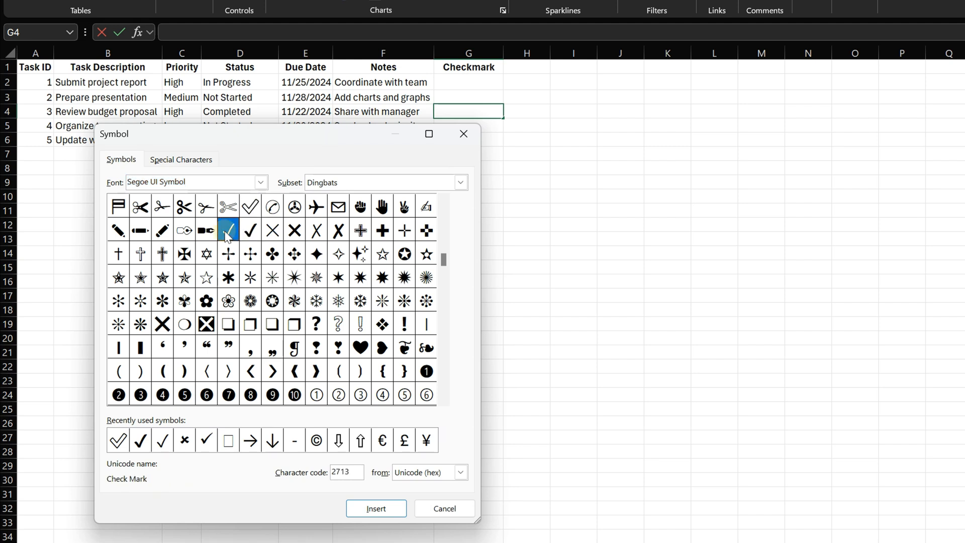
pyautogui.click(370, 508)
# Add the White Heavy Check Mark (2705) and the Heavy Check Mark (2714) symbols to cell G4.
pyautogui.click(250, 207)
pyautogui.click(384, 511)
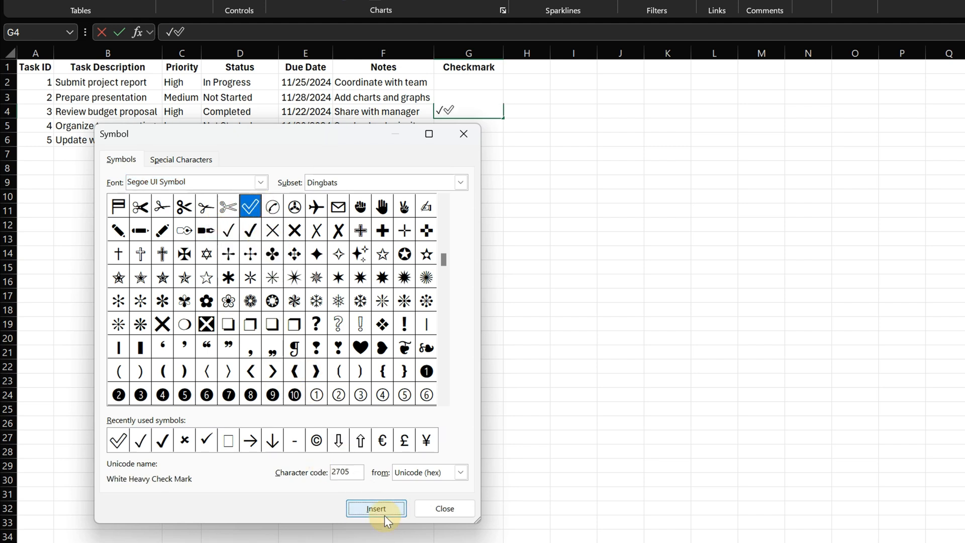
pyautogui.click(251, 231)
pyautogui.click(384, 509)
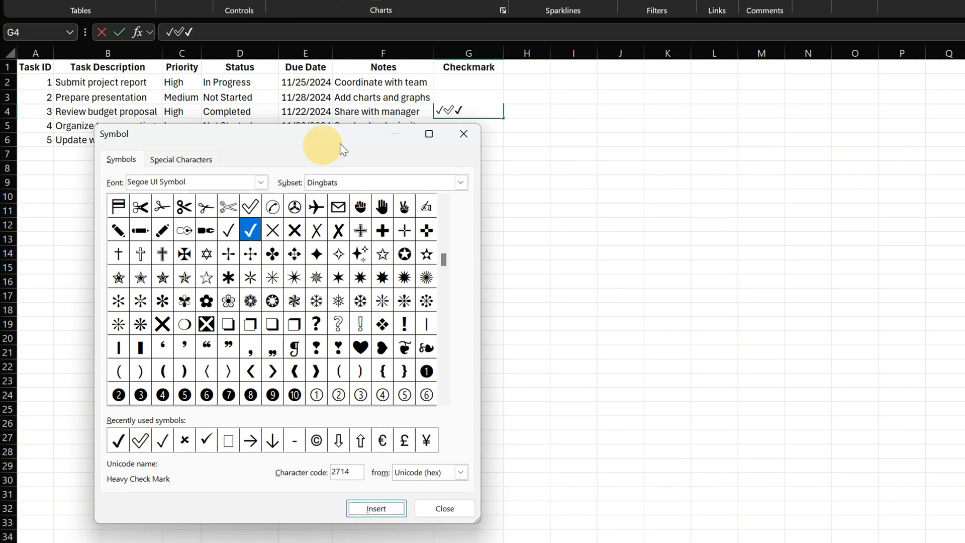
# Switch the symbol font to Wingdings and add the ticked box, character code 254, to cell G4.
pyautogui.click(260, 183)
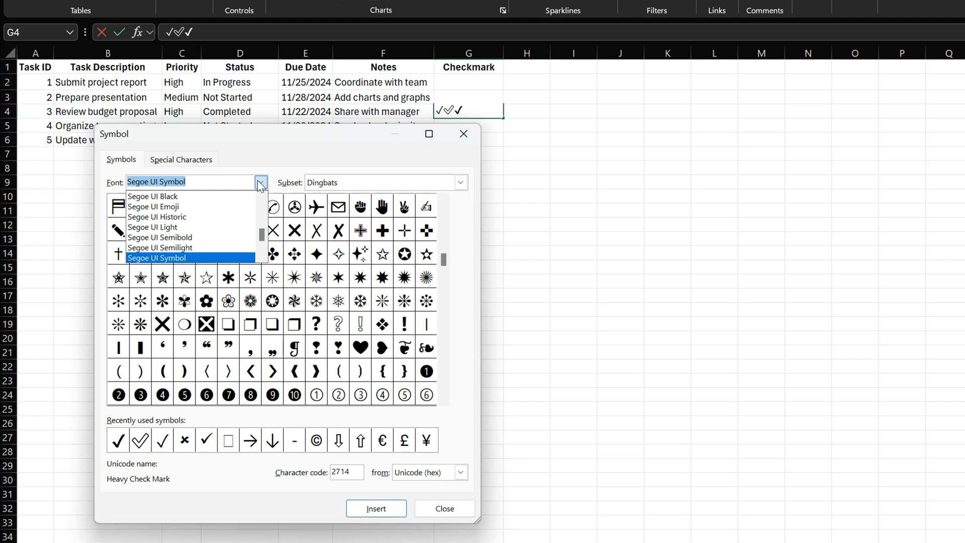
pyautogui.write('wingding')
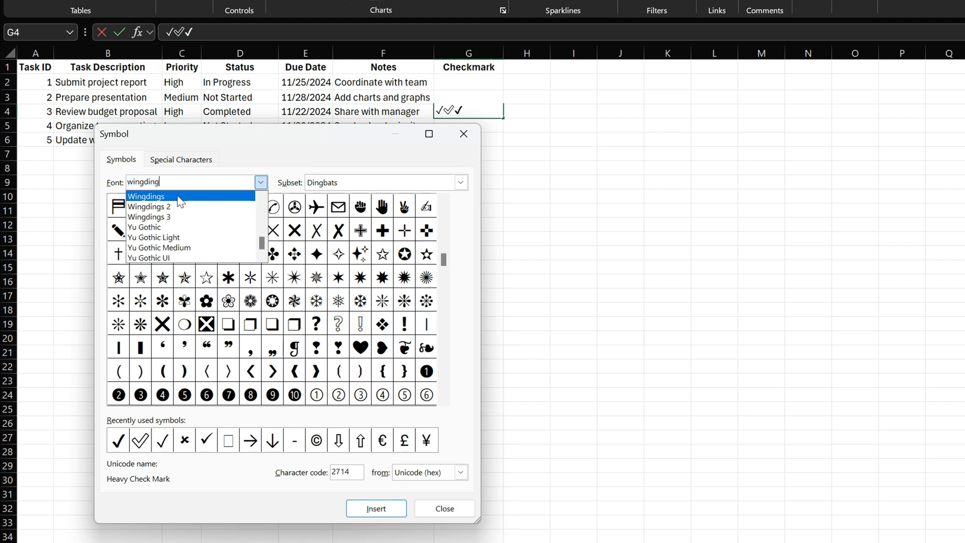
pyautogui.click(178, 197)
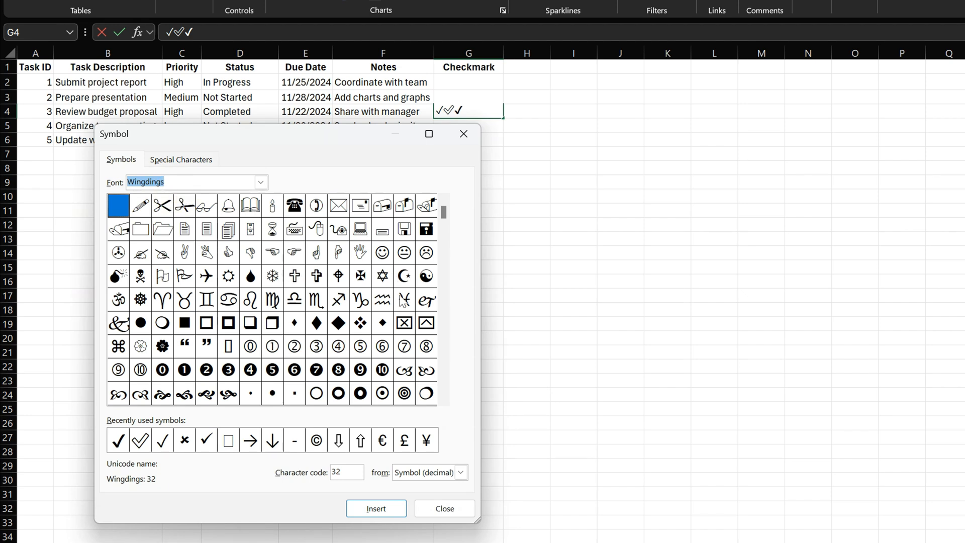
pyautogui.moveTo(444, 223); pyautogui.dragTo(445, 243)
pyautogui.click(443, 404)
pyautogui.click(443, 403)
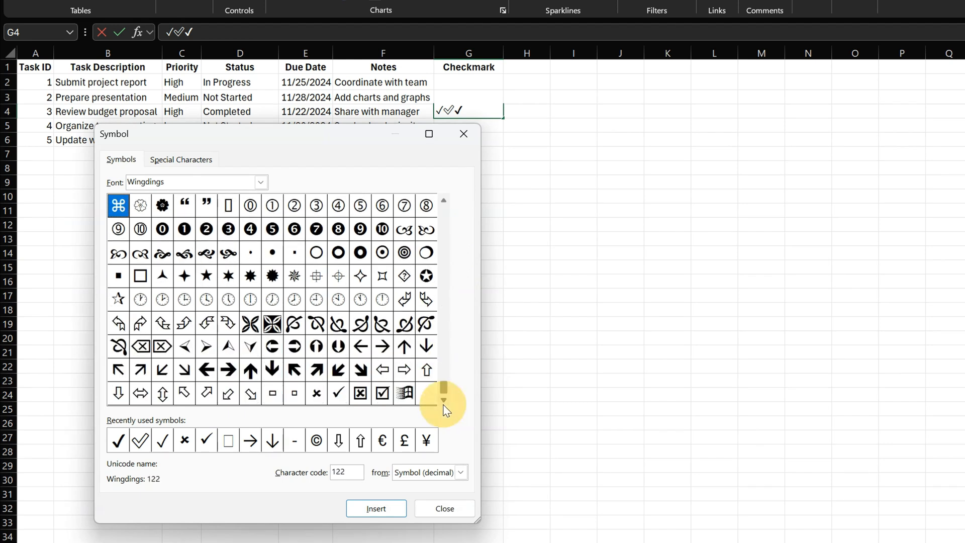
pyautogui.click(383, 395)
pyautogui.click(378, 509)
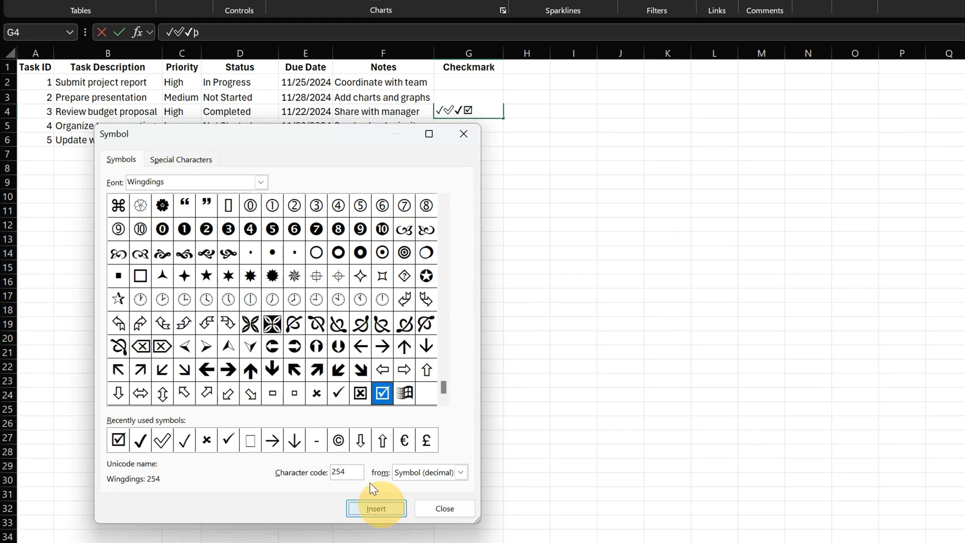
# Add the Wingdings check mark, character code 252, twice to cell G4.
pyautogui.click(338, 394)
pyautogui.click(378, 509)
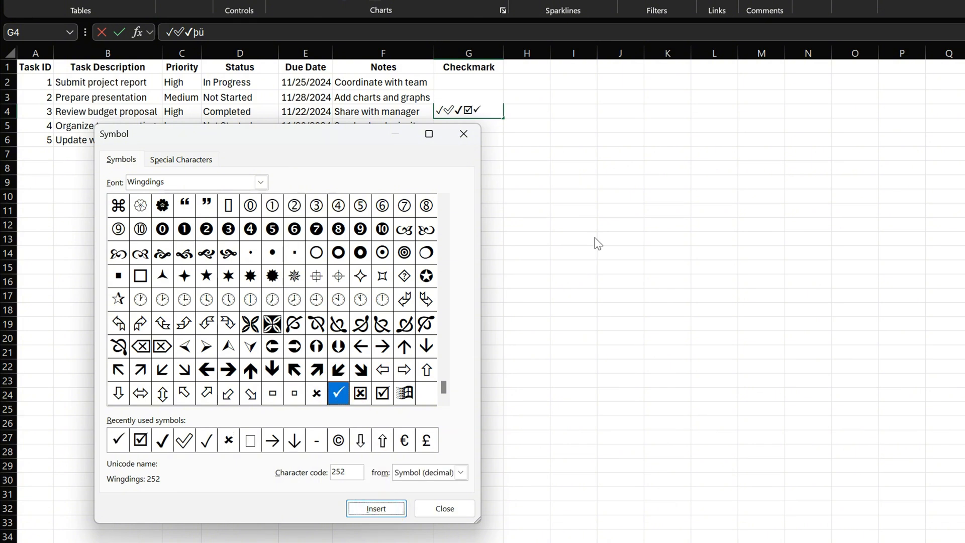
pyautogui.click(388, 508)
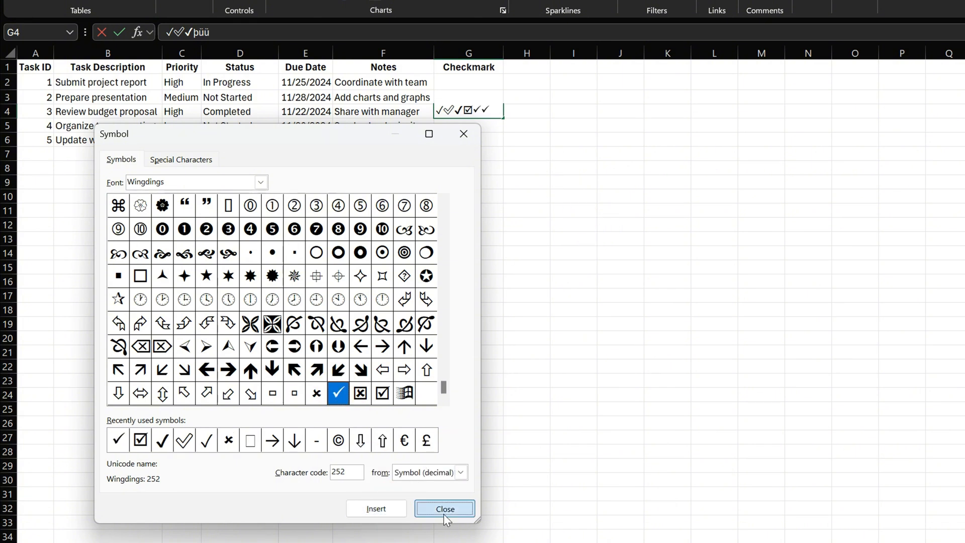
# Close the Symbol dialog, commit the entry and clear the symbols from cell G4.
pyautogui.click(442, 509)
pyautogui.click(483, 157)
pyautogui.click(455, 113)
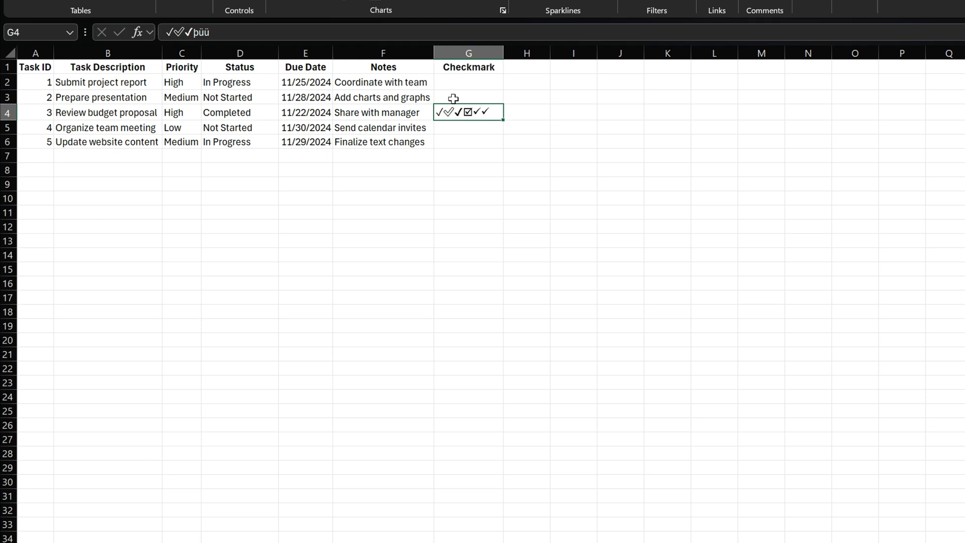
pyautogui.press('Delete')
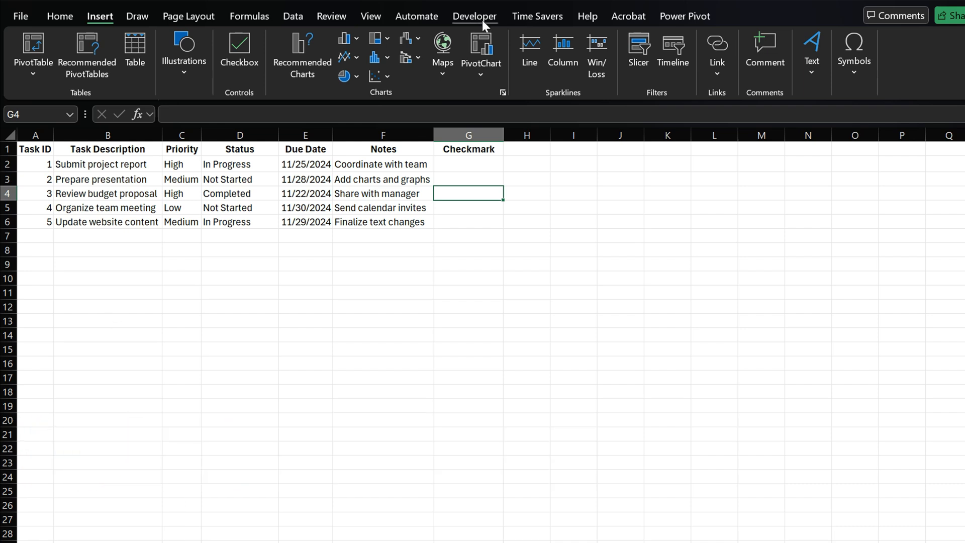
# Check in the ribbon customization options that Developer is enabled among the main tabs, and accept the options.
pyautogui.click(29, 18)
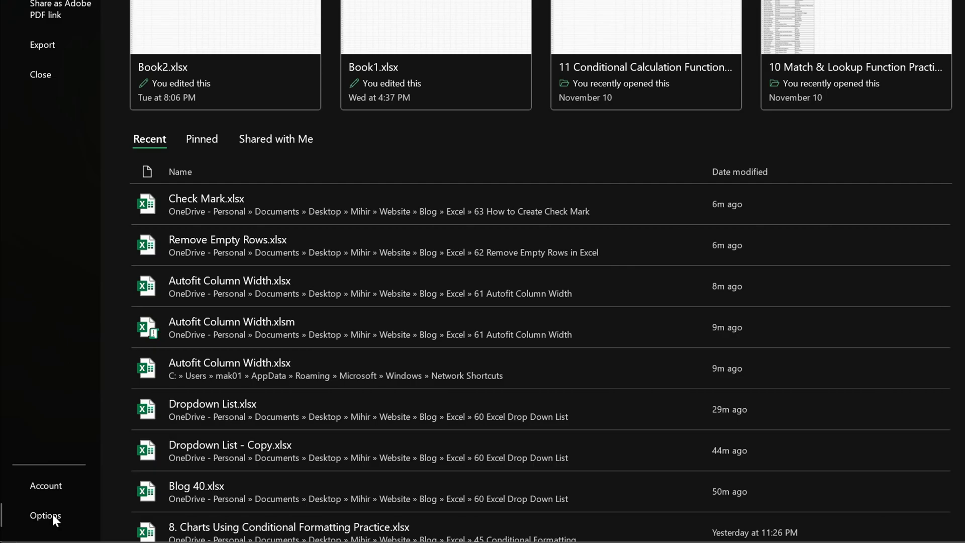
pyautogui.click(53, 517)
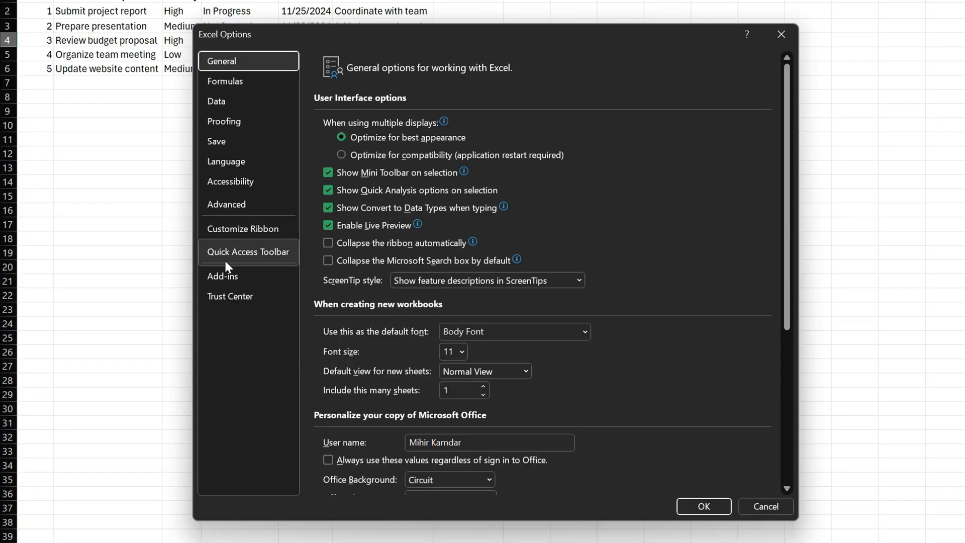
pyautogui.click(237, 228)
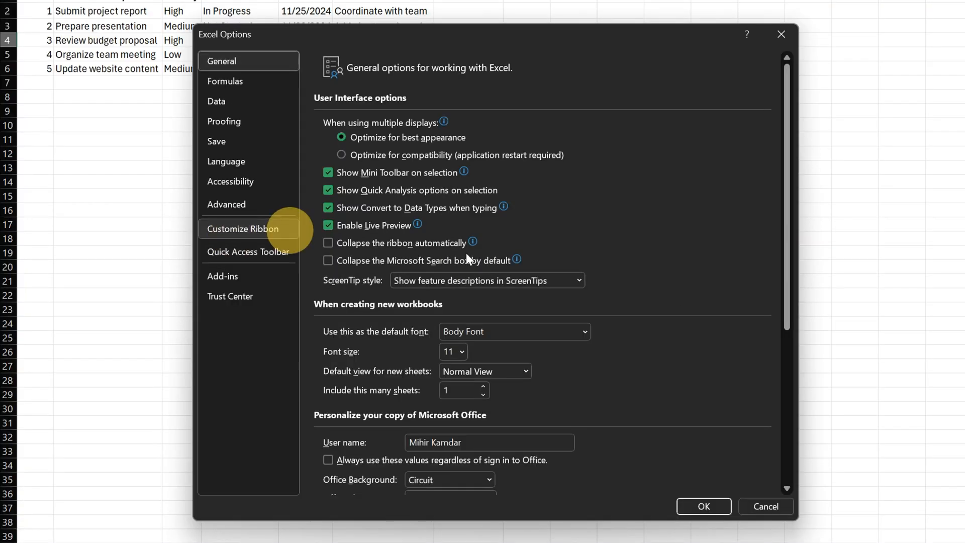
pyautogui.scroll(-2, 618, 219)
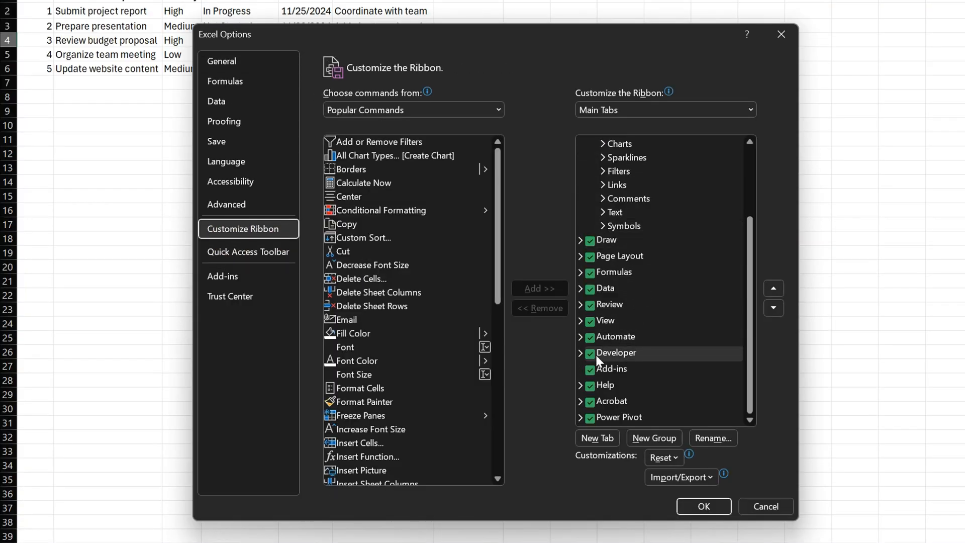
pyautogui.click(695, 505)
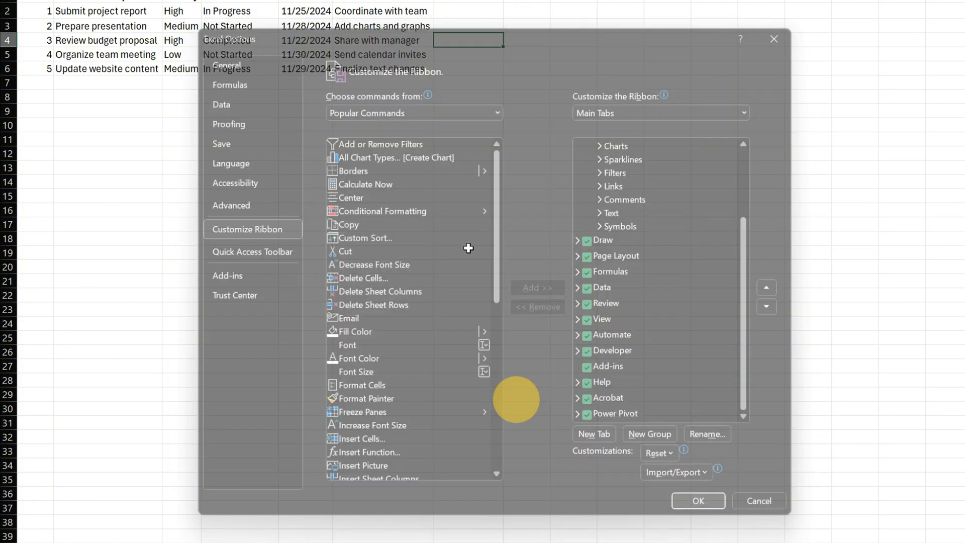
# Insert a form-control check box over cell G4 in the Checkmark column and deselect it.
pyautogui.click(470, 16)
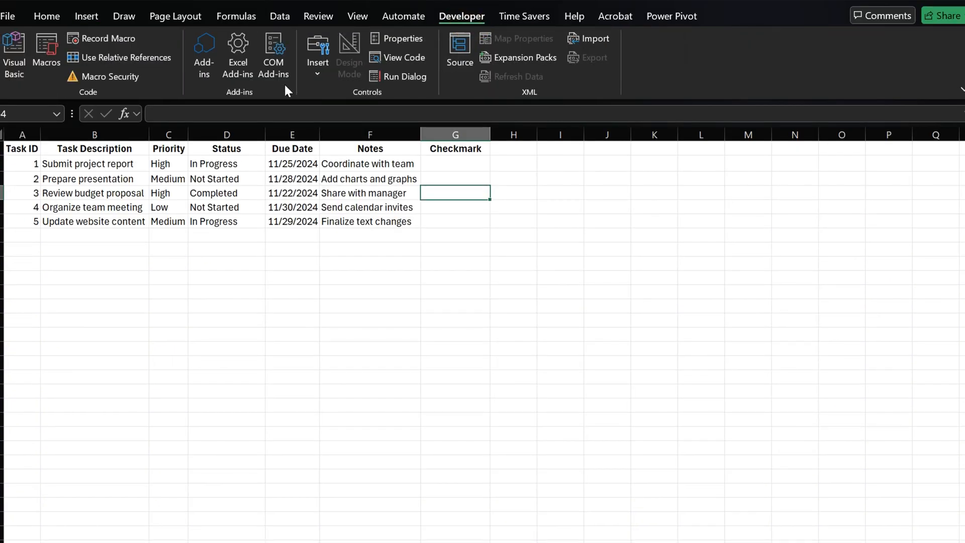
pyautogui.click(320, 72)
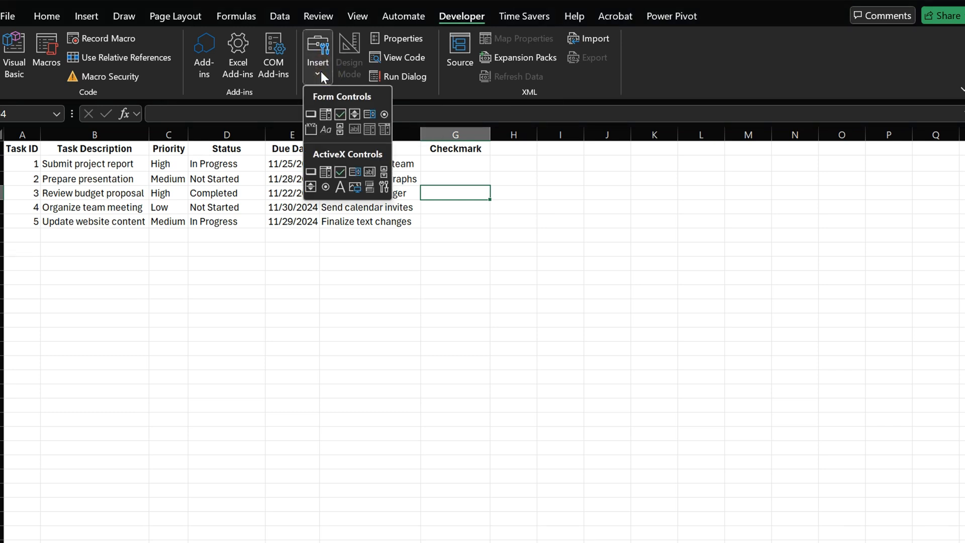
pyautogui.click(340, 116)
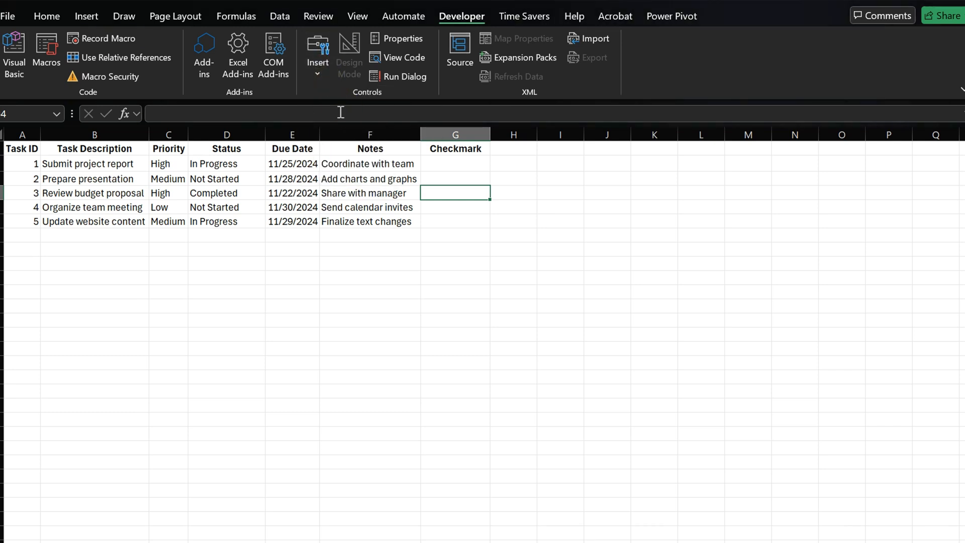
pyautogui.moveTo(427, 187); pyautogui.dragTo(499, 198)
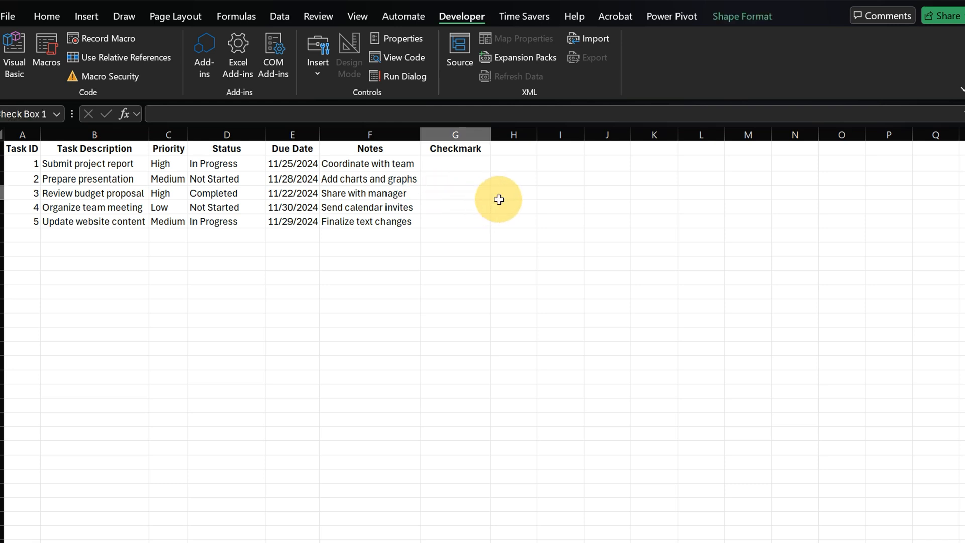
pyautogui.click(511, 275)
# Toggle the check box over cell G4 a few times and leave it ticked.
pyautogui.click(433, 196)
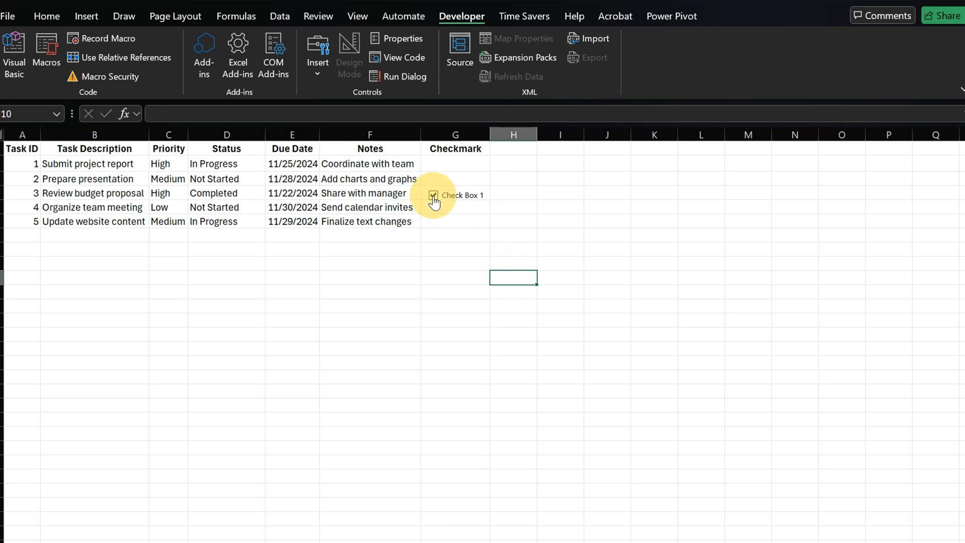
pyautogui.click(433, 196)
pyautogui.click(462, 201)
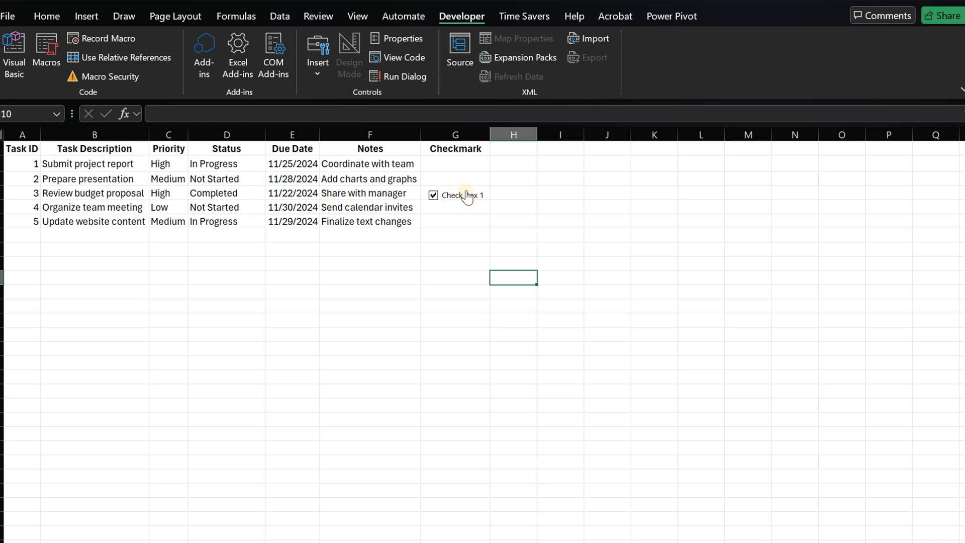
# Change the label of the check box over cell G4 to "Complete".
pyautogui.rightClick(466, 200)
pyautogui.click(519, 264)
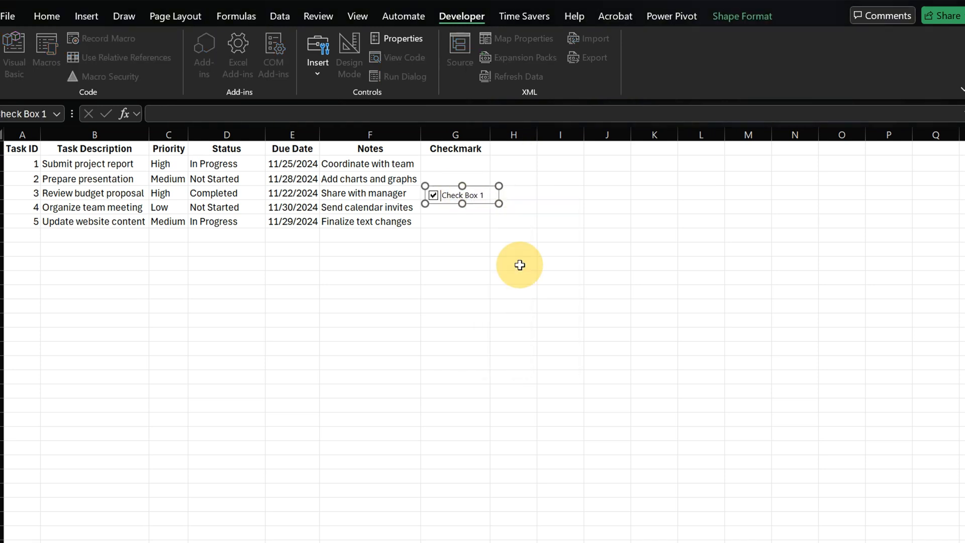
pyautogui.press('Delete')
pyautogui.press('Delete')
pyautogui.press('Delete')
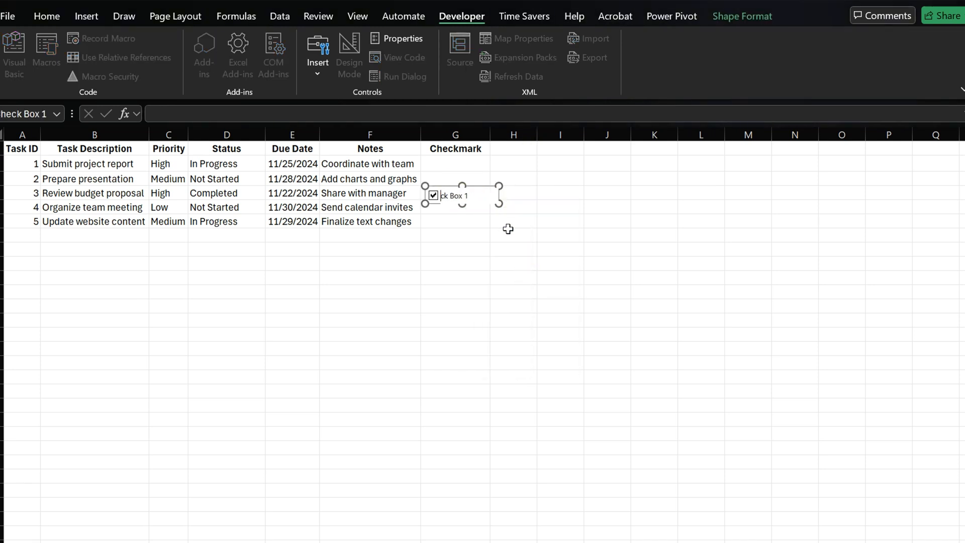
pyautogui.write('Complete')
pyautogui.press('Escape')
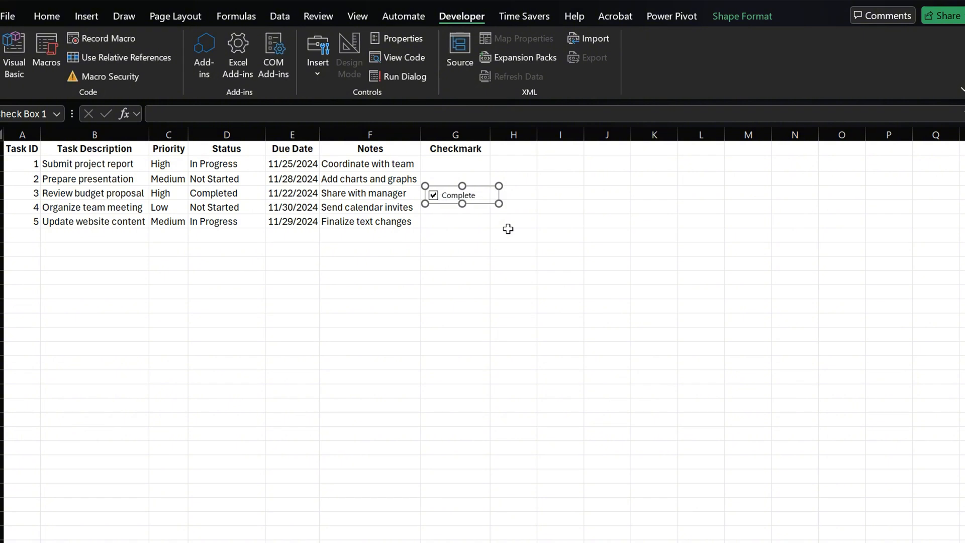
# Copy the "Complete" check box from G4 to cells G2, G3, G5 and G6 of the Checkmark column.
pyautogui.click(460, 221)
pyautogui.rightClick(466, 191)
pyautogui.click(462, 170)
pyautogui.hotkey('ctrl', 'v')
pyautogui.click(451, 179)
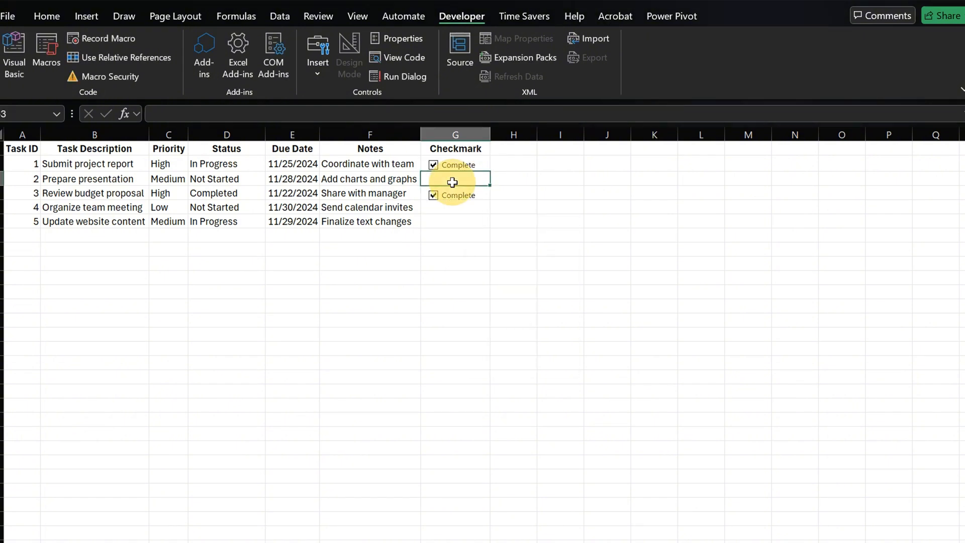
pyautogui.hotkey('ctrl', 'v')
pyautogui.click(453, 207)
pyautogui.hotkey('ctrl', 'v')
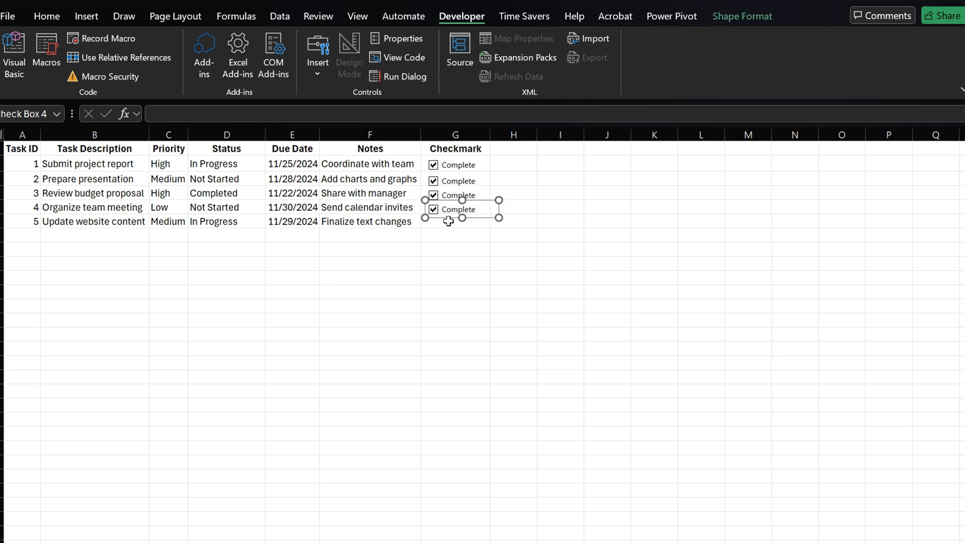
pyautogui.click(447, 222)
pyautogui.hotkey('ctrl', 'v')
pyautogui.click(453, 263)
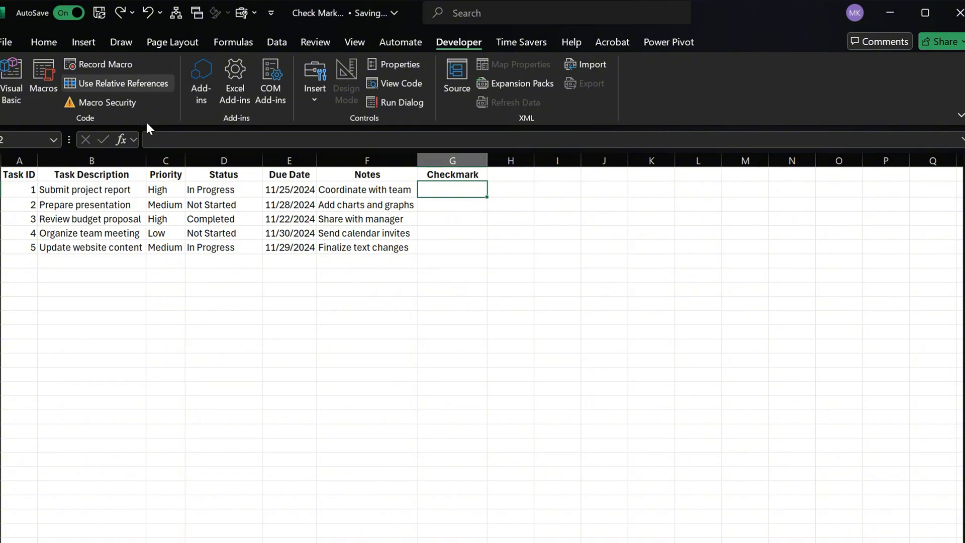
# Check in the Quick Access Toolbar options that Insert Controls is among the added commands, and accept the options.
pyautogui.click(6, 42)
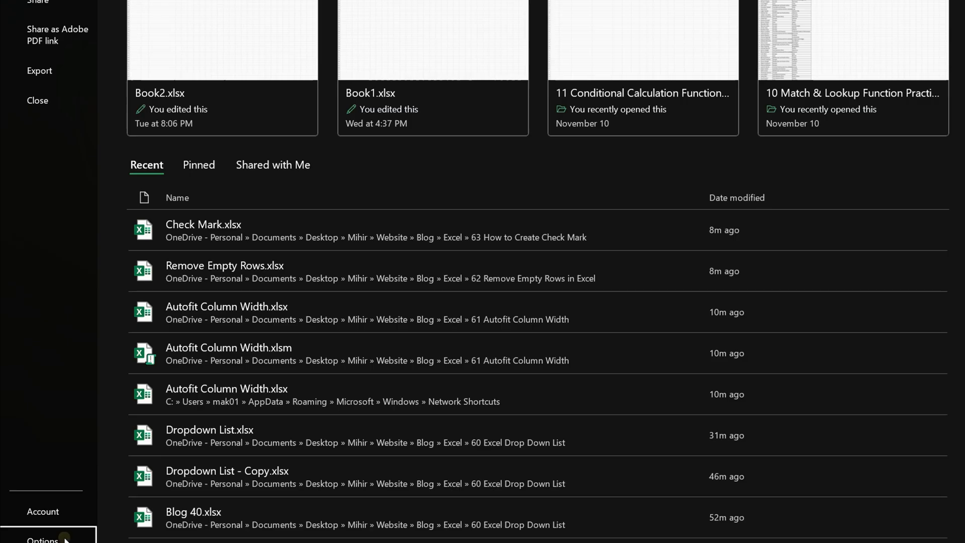
pyautogui.click(64, 538)
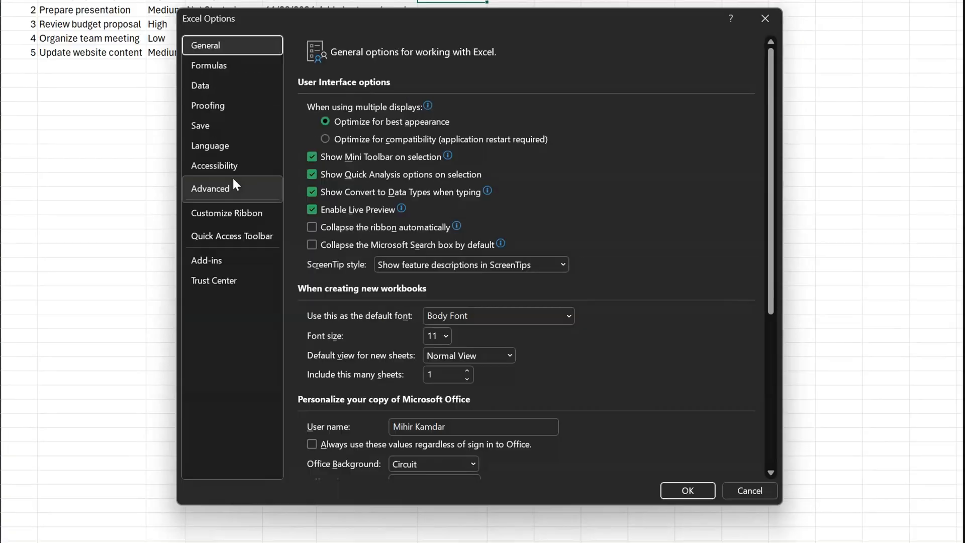
pyautogui.click(234, 235)
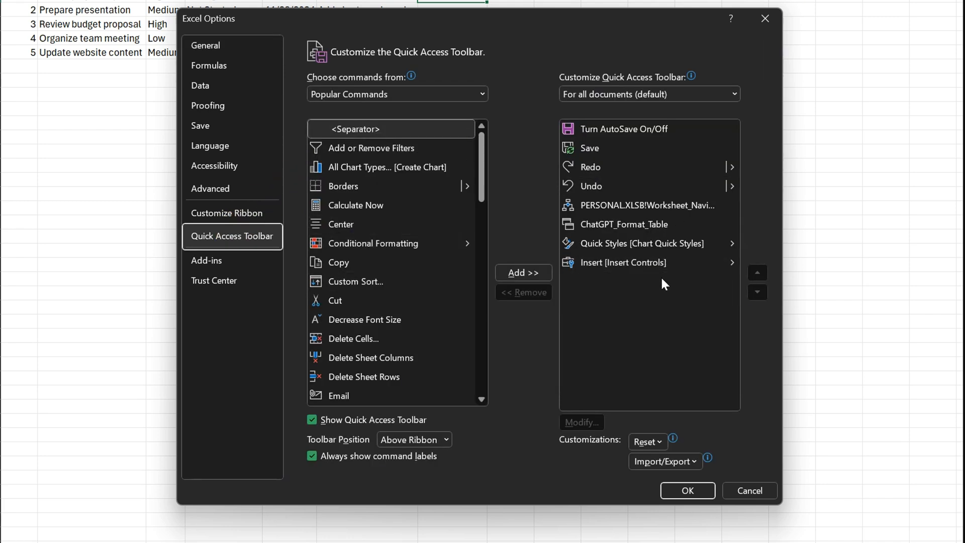
pyautogui.click(693, 488)
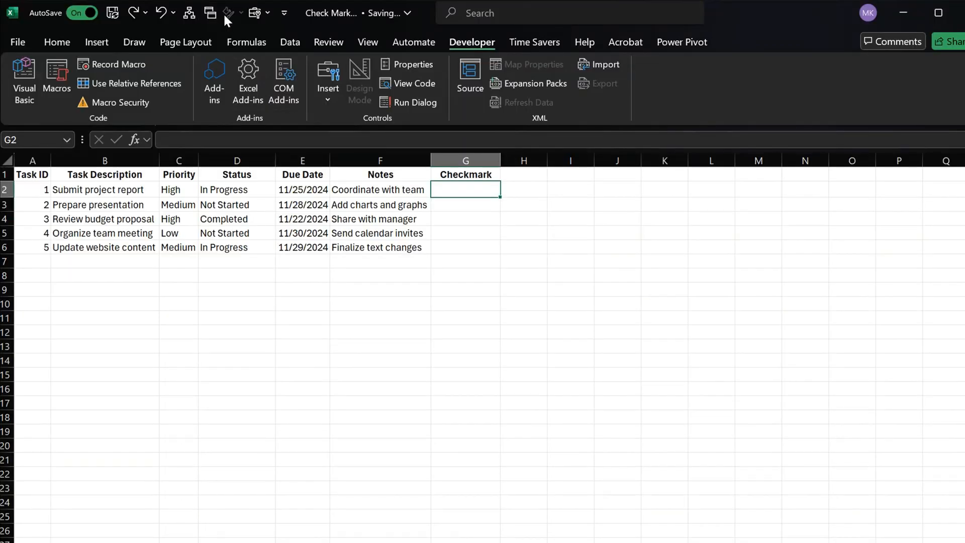
# Insert a form-control check box over cell G2 and deselect it.
pyautogui.click(264, 12)
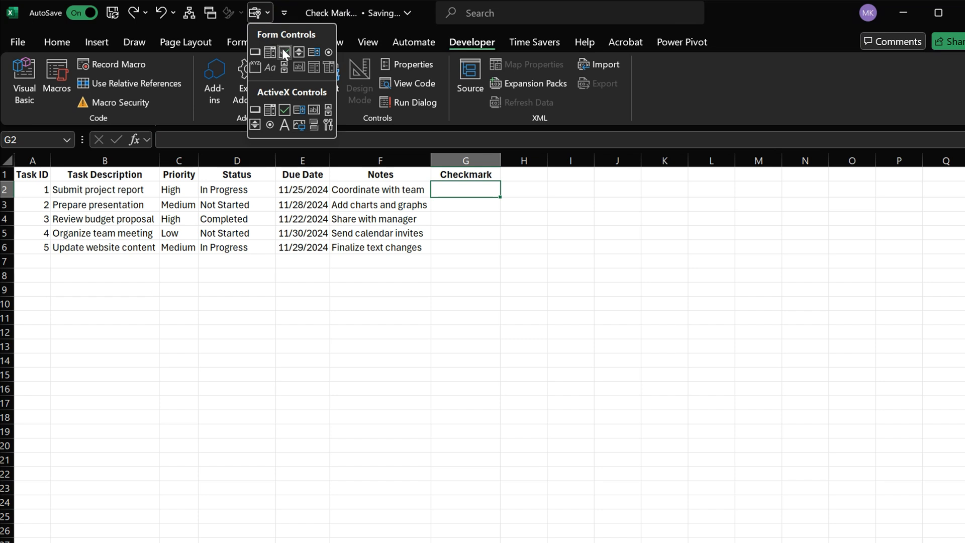
pyautogui.click(284, 52)
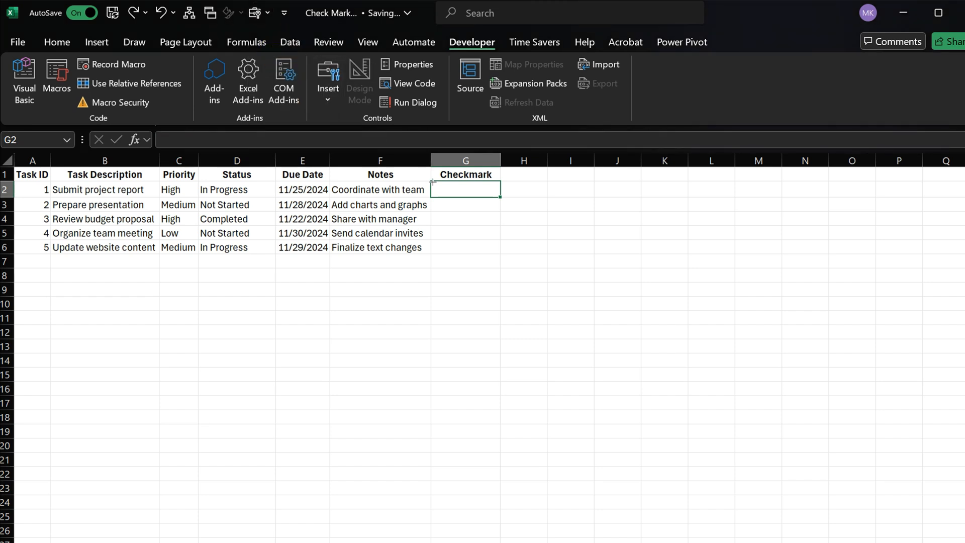
pyautogui.moveTo(432, 183); pyautogui.dragTo(502, 196)
pyautogui.click(460, 276)
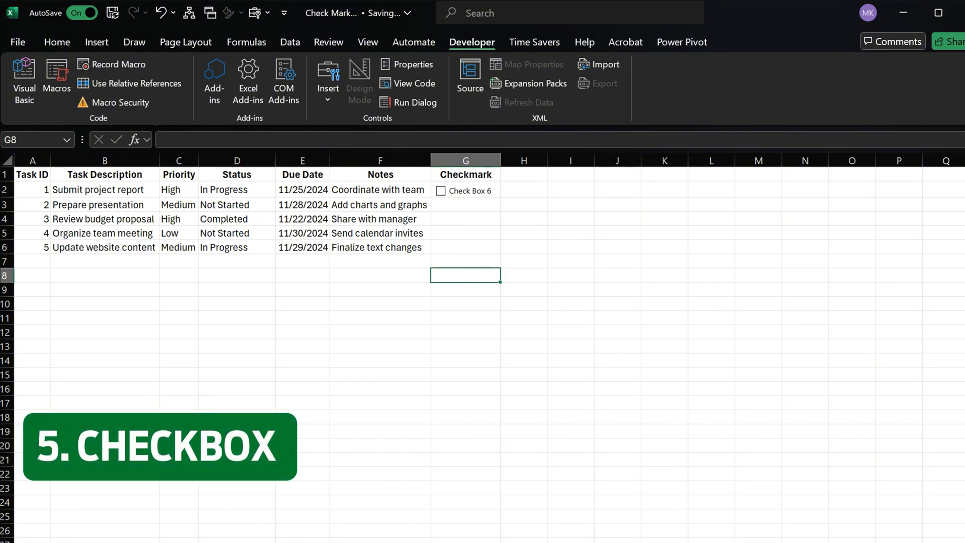
# Delete the form-control check box over cell G2.
pyautogui.rightClick(470, 197)
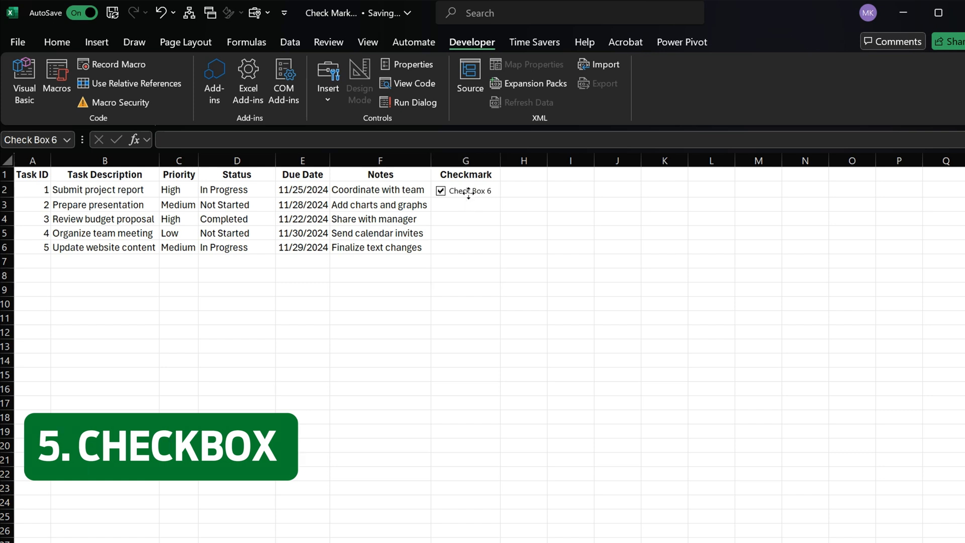
pyautogui.click(458, 190)
pyautogui.press('Delete')
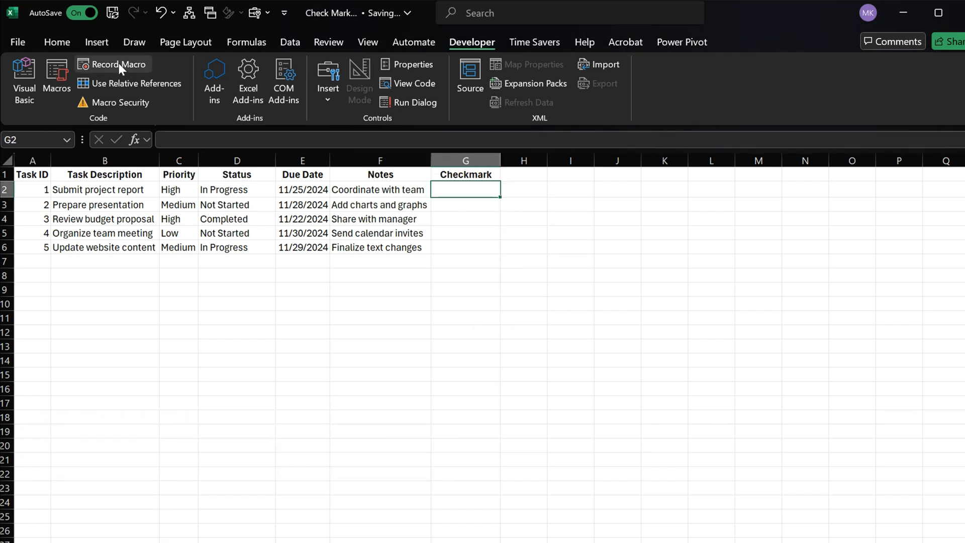
# Insert an in-cell checkbox in G2 and copy it to cells G3 through G6.
pyautogui.click(100, 43)
pyautogui.click(244, 79)
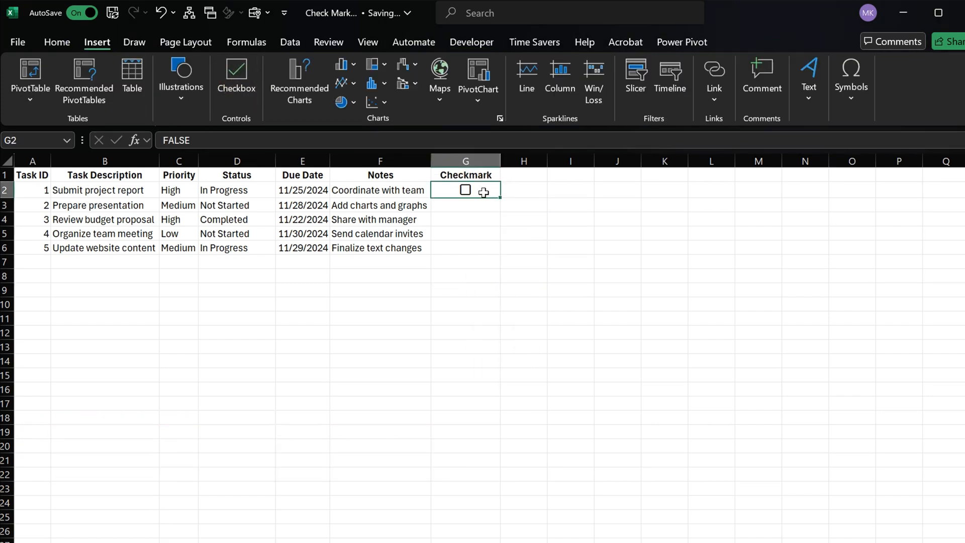
pyautogui.hotkey('ctrl', 'c')
pyautogui.moveTo(489, 197); pyautogui.dragTo(476, 253)
pyautogui.hotkey('ctrl', 'v')
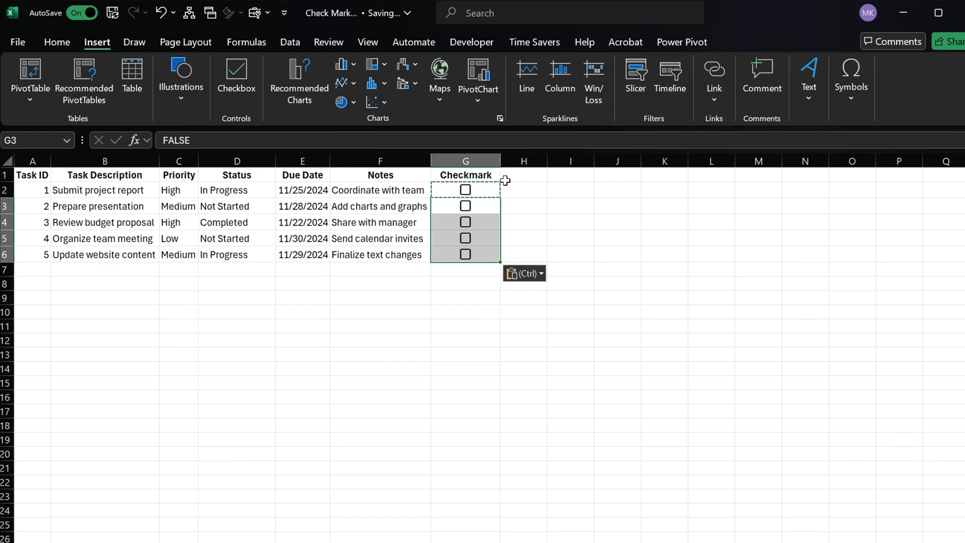
# Add the header "Status" in cell H1.
pyautogui.click(512, 173)
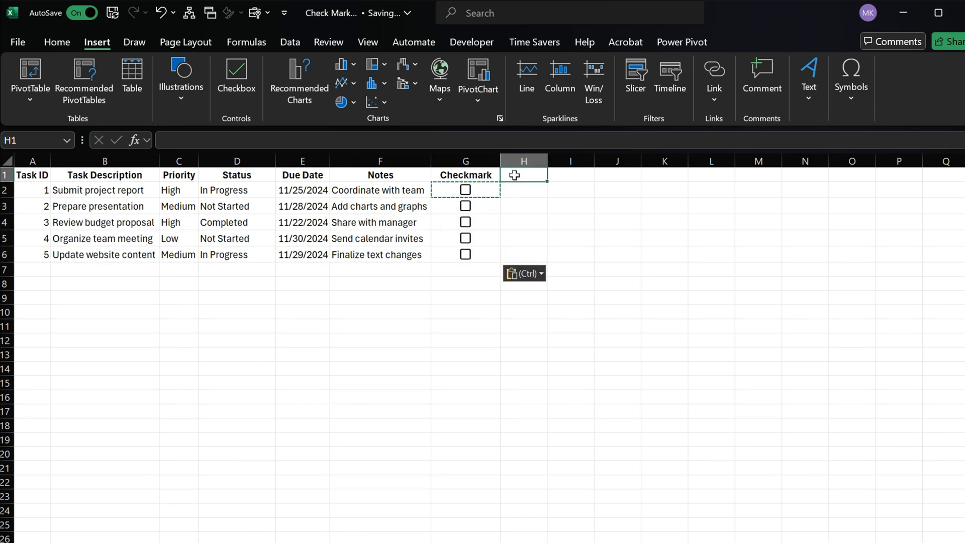
pyautogui.write('Status')
pyautogui.press('Return')
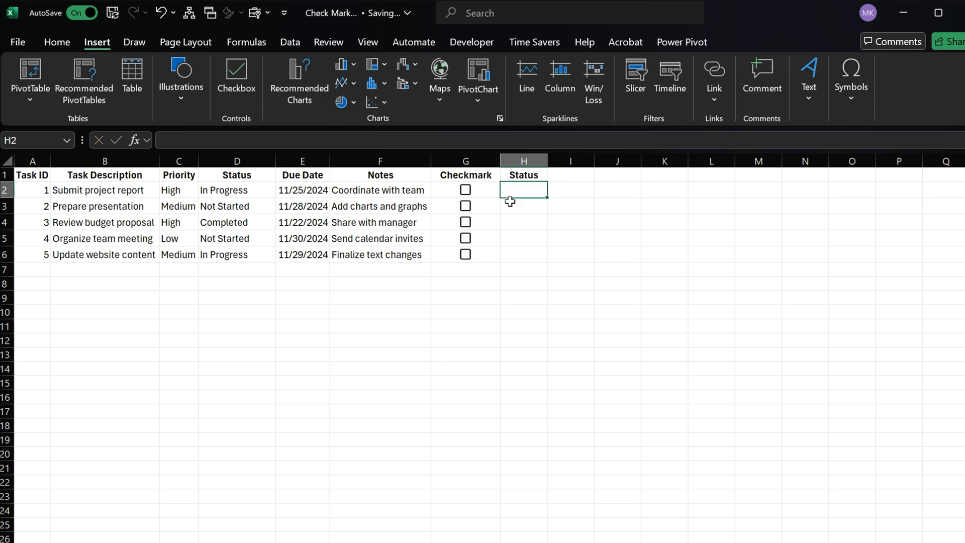
# Tick the checkbox in cell G2 and clear it again.
pyautogui.click(466, 190)
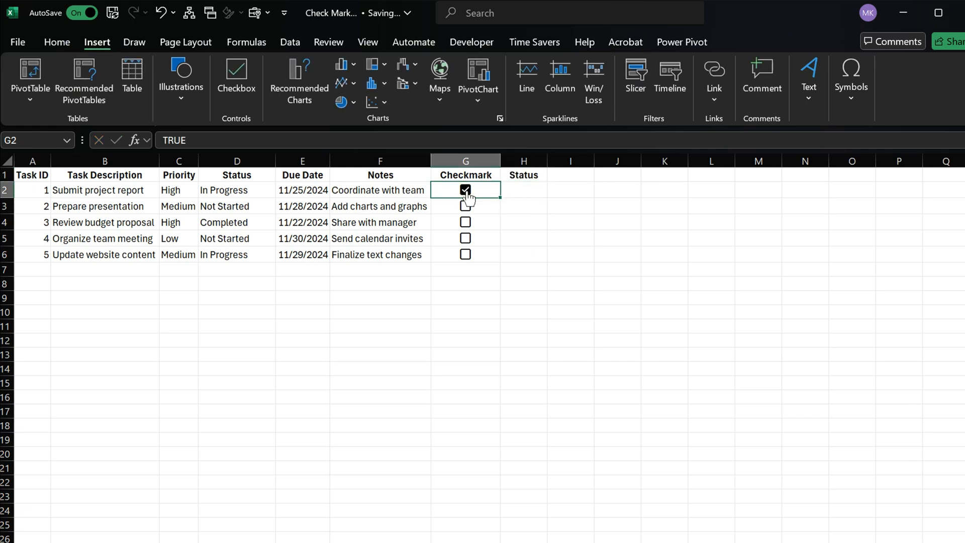
pyautogui.click(528, 192)
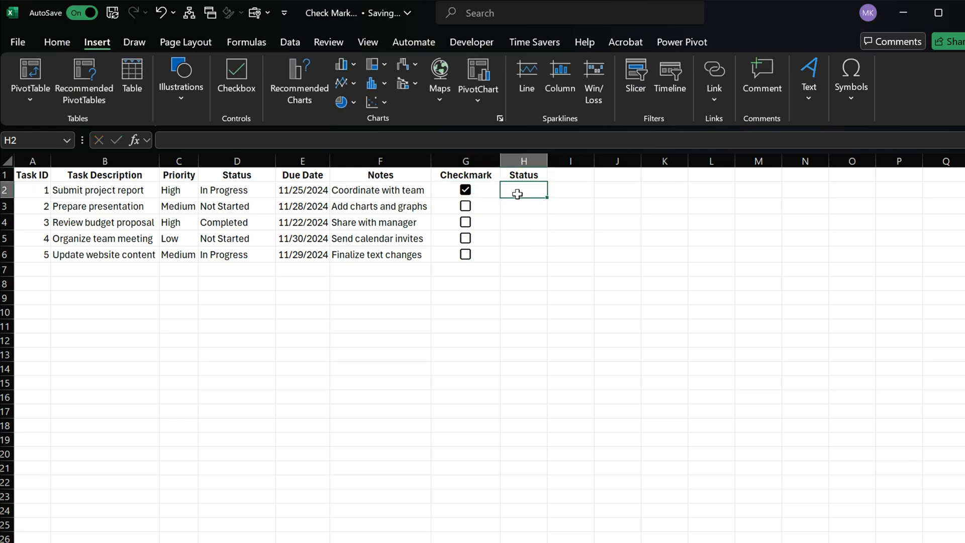
pyautogui.click(458, 190)
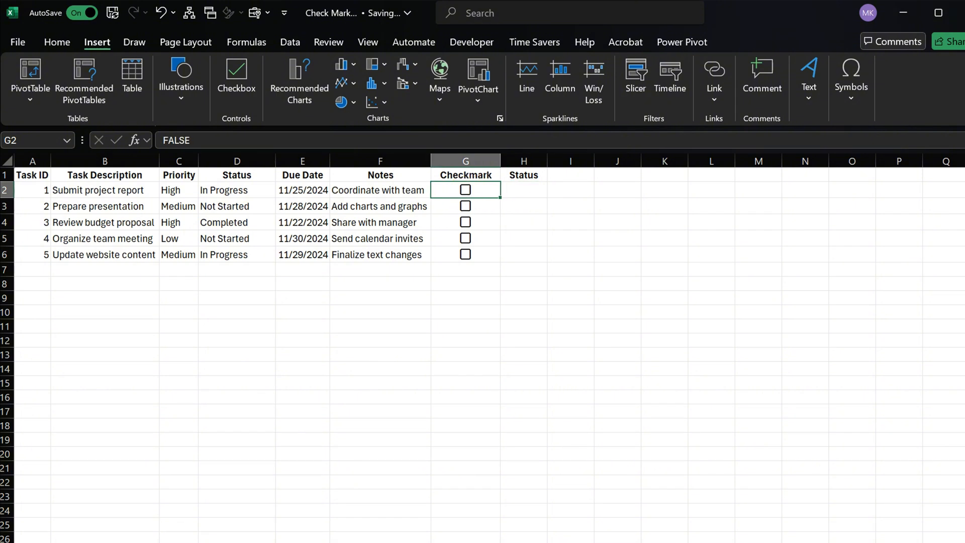
# Start an IF formula in cell H2 with the logical test G2=TRUE.
pyautogui.click(537, 191)
pyautogui.click(295, 140)
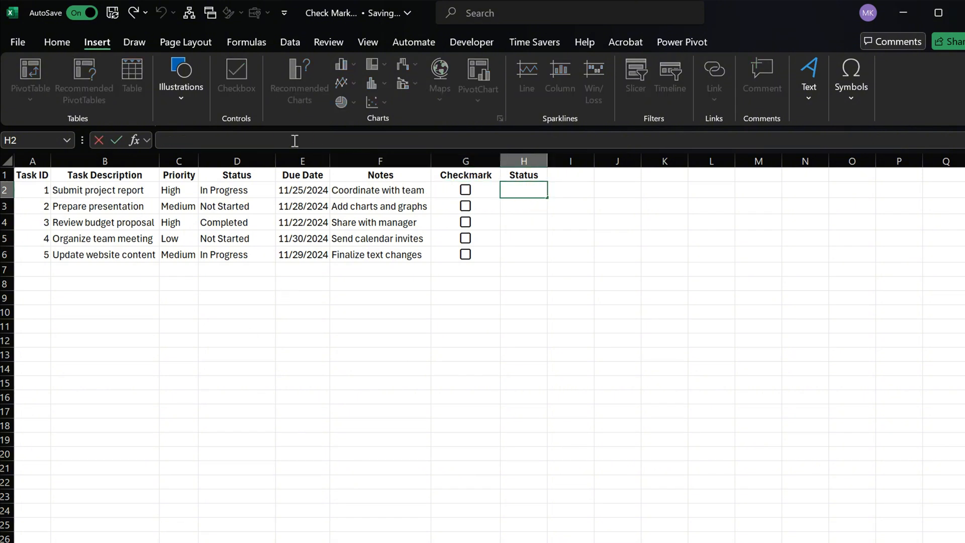
pyautogui.write('=if')
pyautogui.press('Tab')
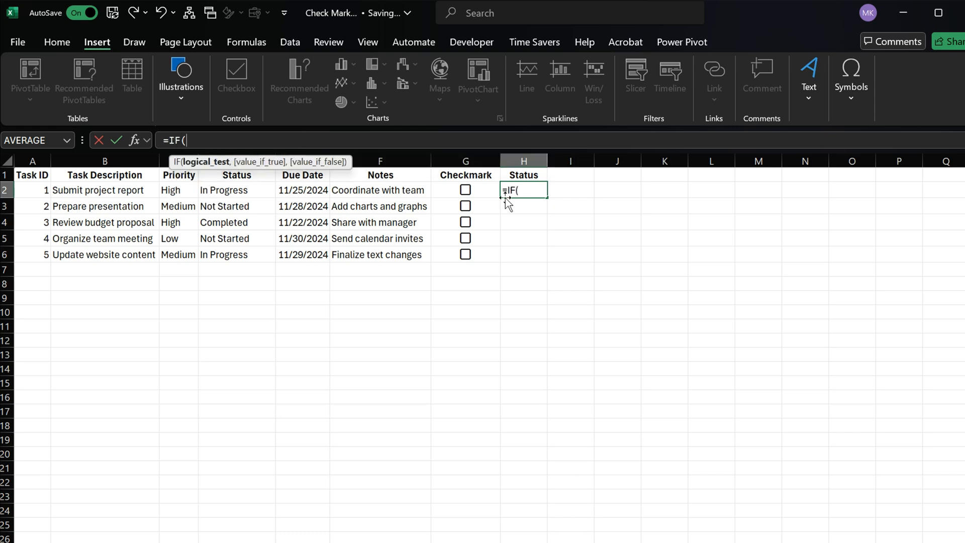
pyautogui.click(457, 189)
pyautogui.click(277, 140)
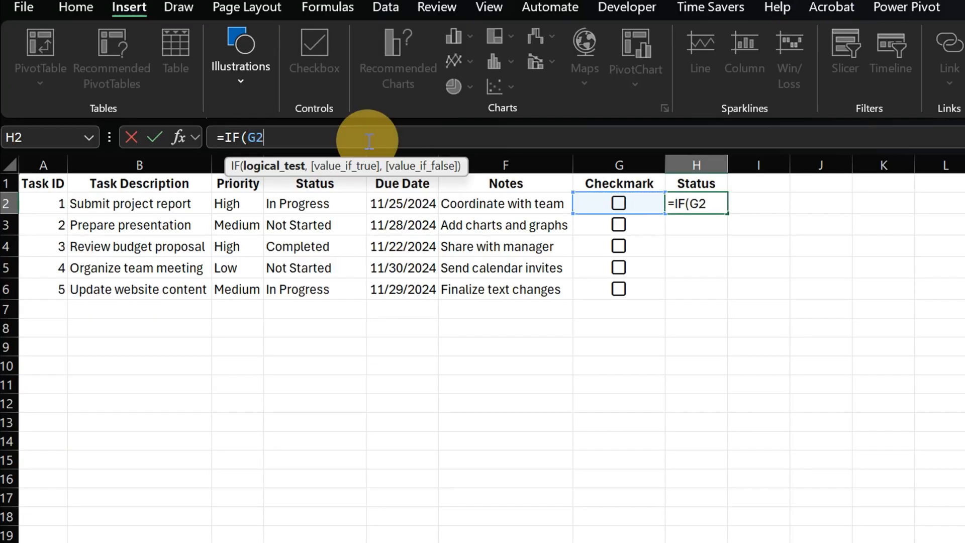
pyautogui.write('=Trye')
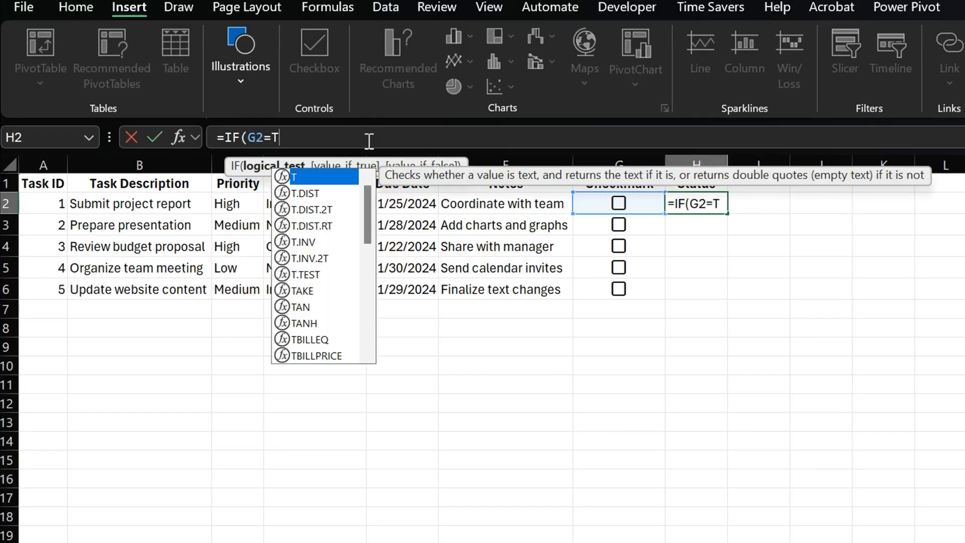
pyautogui.press('BackSpace')
pyautogui.press('BackSpace')
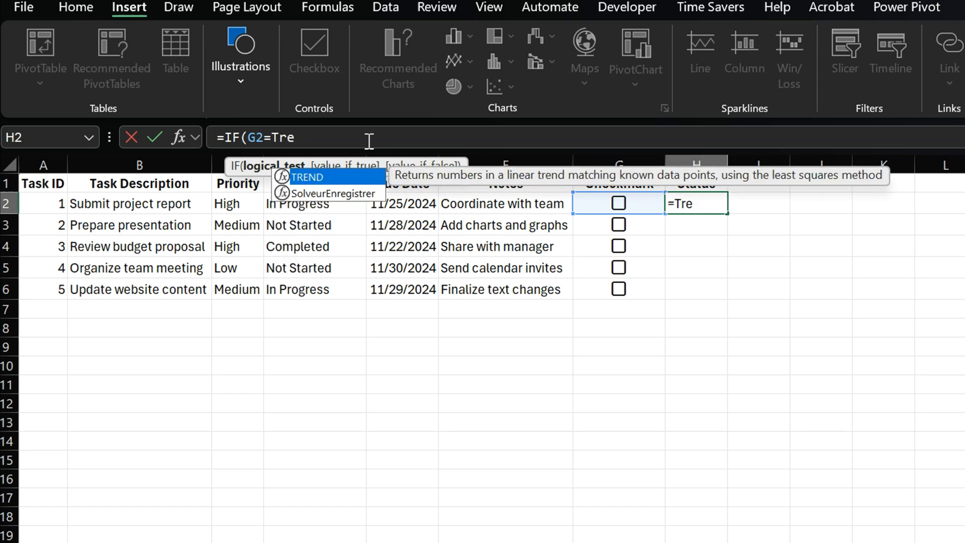
pyautogui.write('ue')
pyautogui.press('Tab')
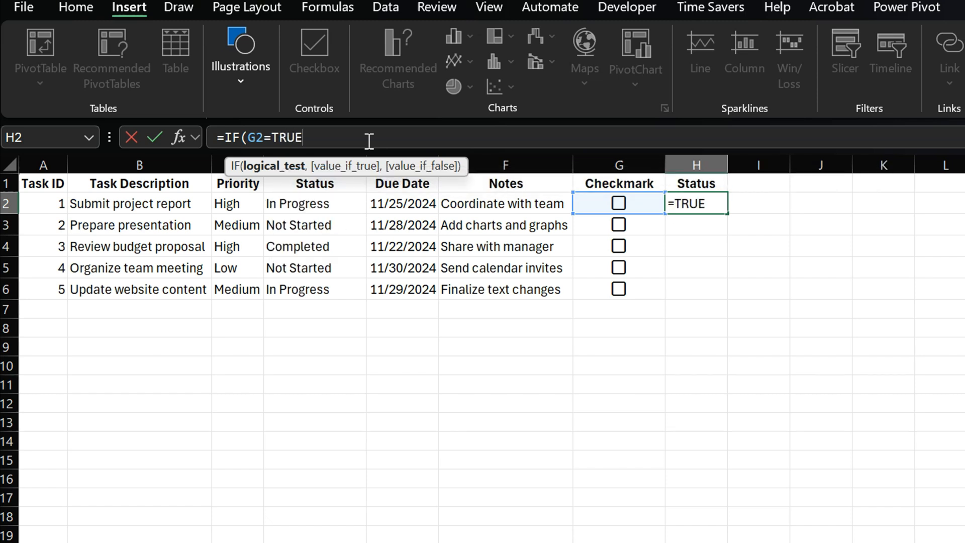
# Complete the H2 formula so it returns "Completed" when true and "Pending" when false.
pyautogui.write(', "Cin')
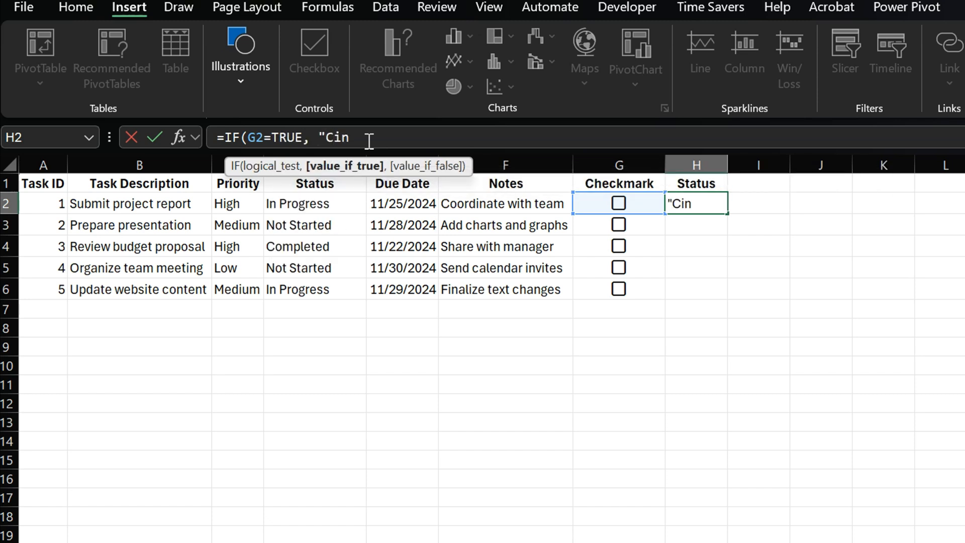
pyautogui.press('BackSpace')
pyautogui.press('BackSpace')
pyautogui.write('ompleted", ')
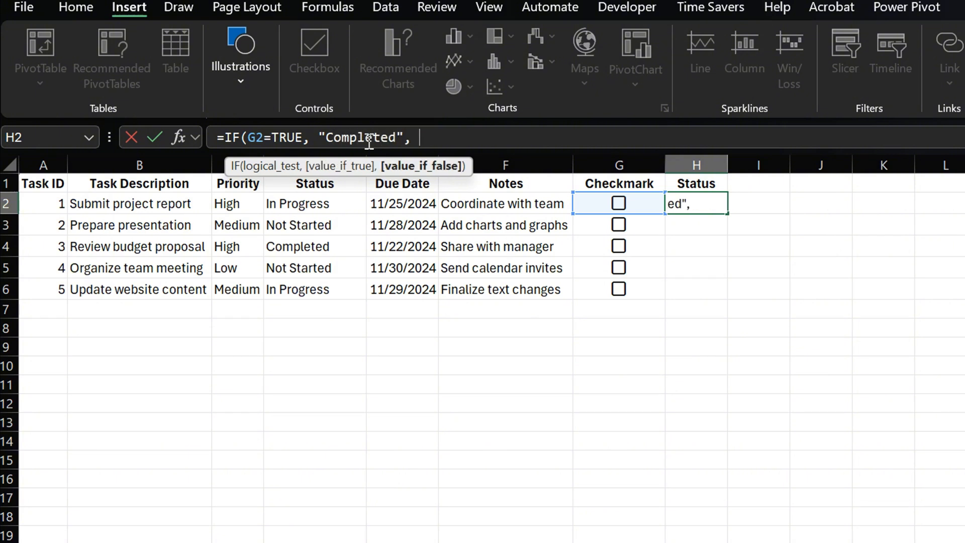
pyautogui.write('P')
pyautogui.press('BackSpace')
pyautogui.press('BackSpace')
pyautogui.write('endi')
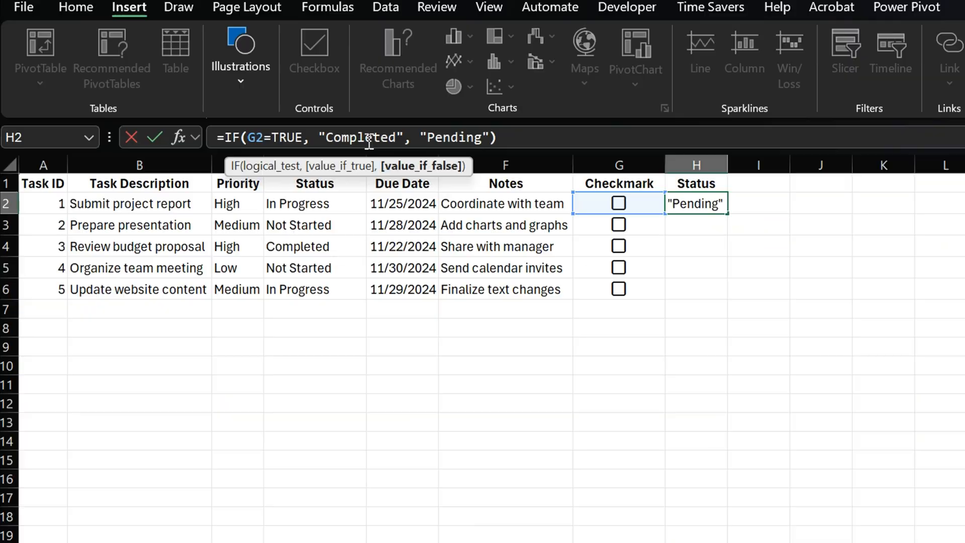
pyautogui.write(')')
pyautogui.press('Return')
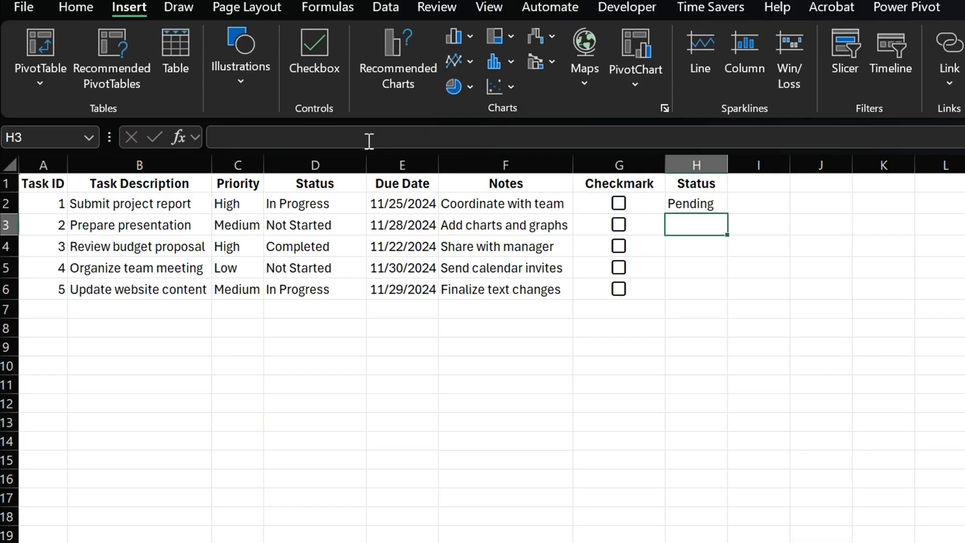
# Copy the Status formula from H2 down to cells H3 through H6.
pyautogui.click(719, 206)
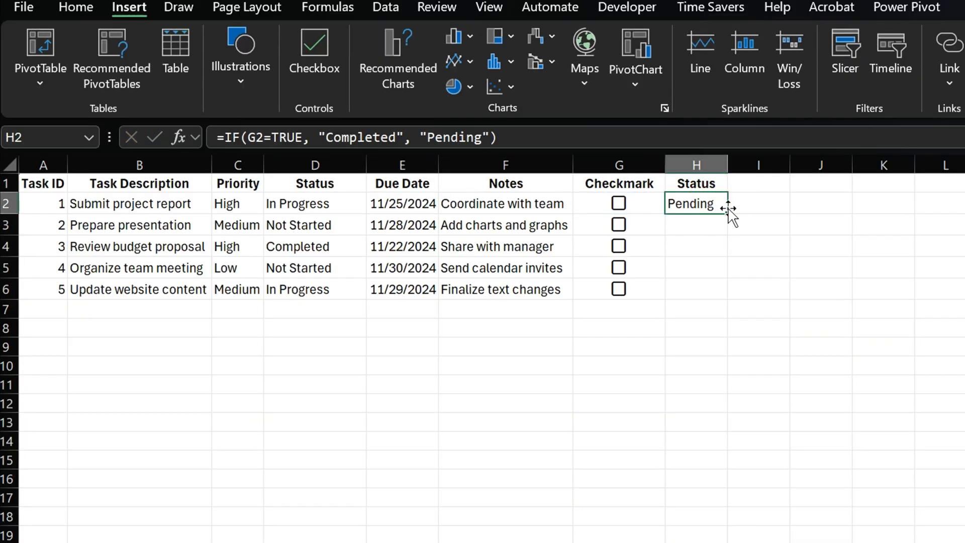
pyautogui.moveTo(728, 213); pyautogui.dragTo(727, 297)
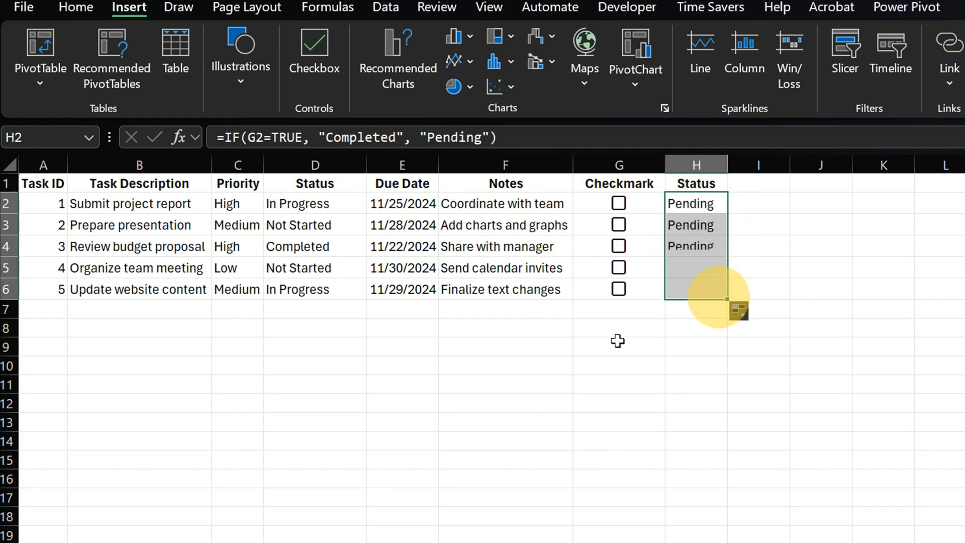
pyautogui.click(618, 366)
# Test the Status formula by ticking the checkboxes in G2 through G6 and clearing them again.
pyautogui.click(618, 203)
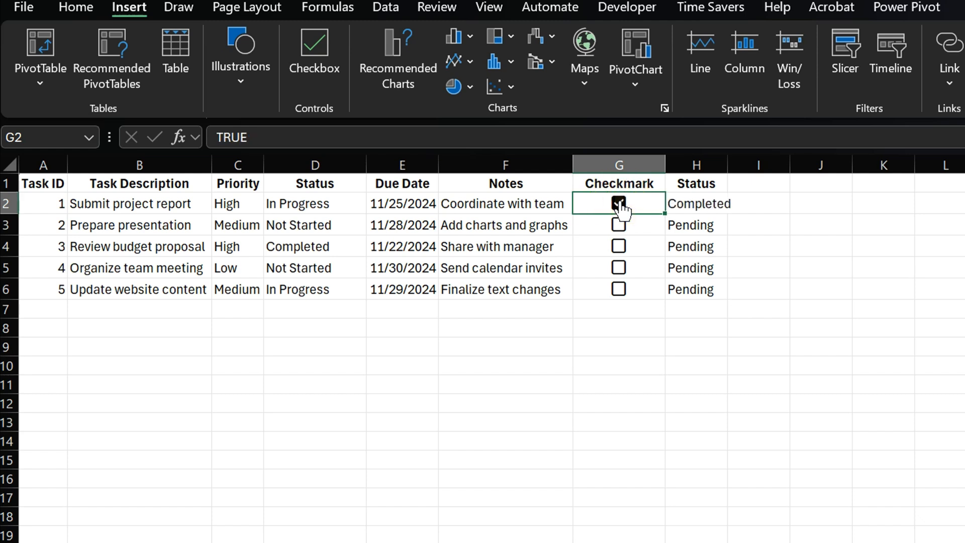
pyautogui.click(619, 224)
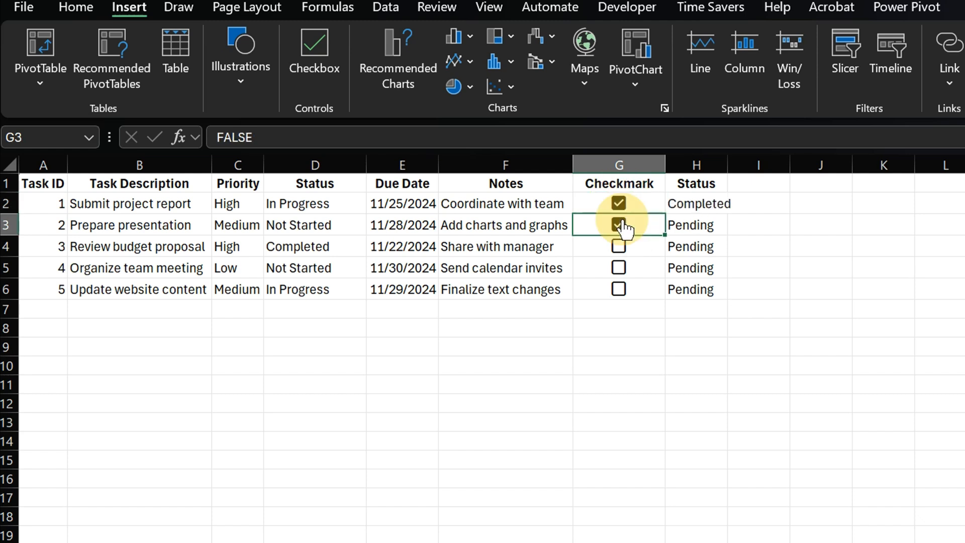
pyautogui.click(620, 246)
pyautogui.click(618, 267)
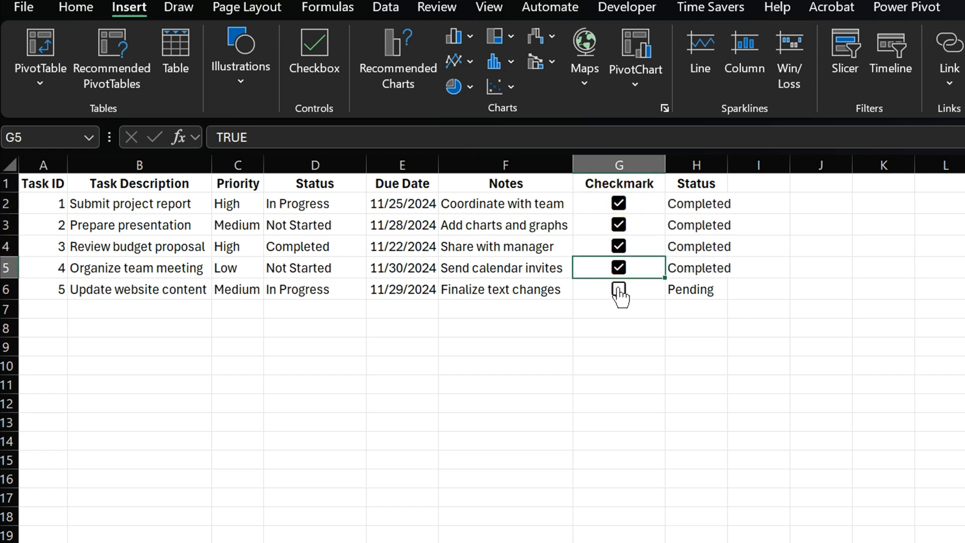
pyautogui.click(619, 289)
pyautogui.click(619, 267)
pyautogui.click(620, 246)
pyautogui.click(620, 225)
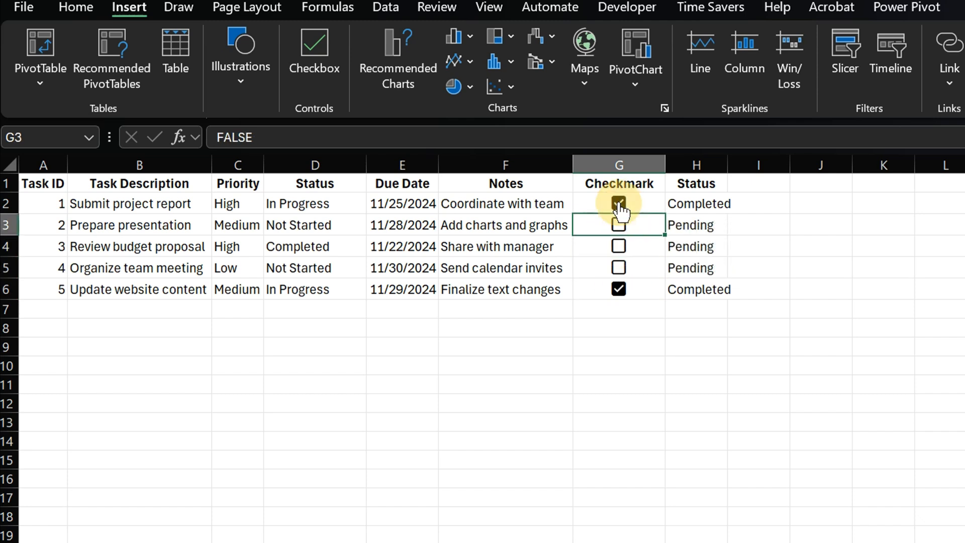
pyautogui.click(620, 204)
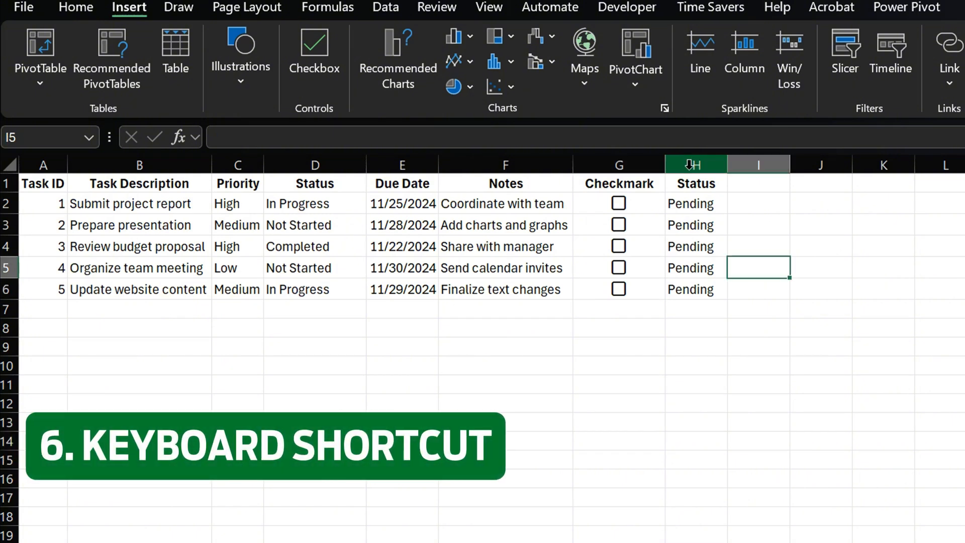
# Remove the Status column H beside the Checkmark column.
pyautogui.click(691, 164)
pyautogui.rightClick(690, 166)
pyautogui.click(742, 419)
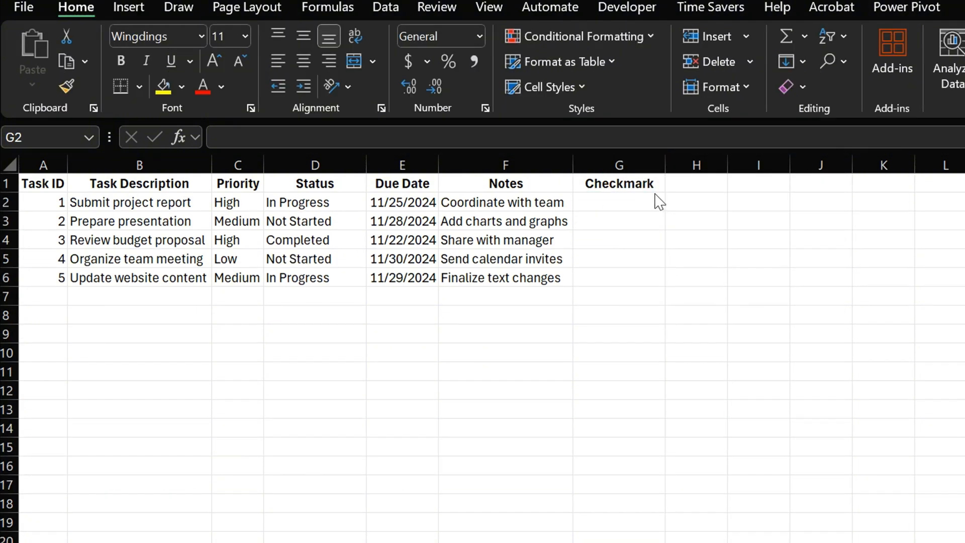
# Enter the Wingdings checkmark character ü (character code 0252) in cell G2.
pyautogui.moveTo(633, 198); pyautogui.dragTo(610, 267)
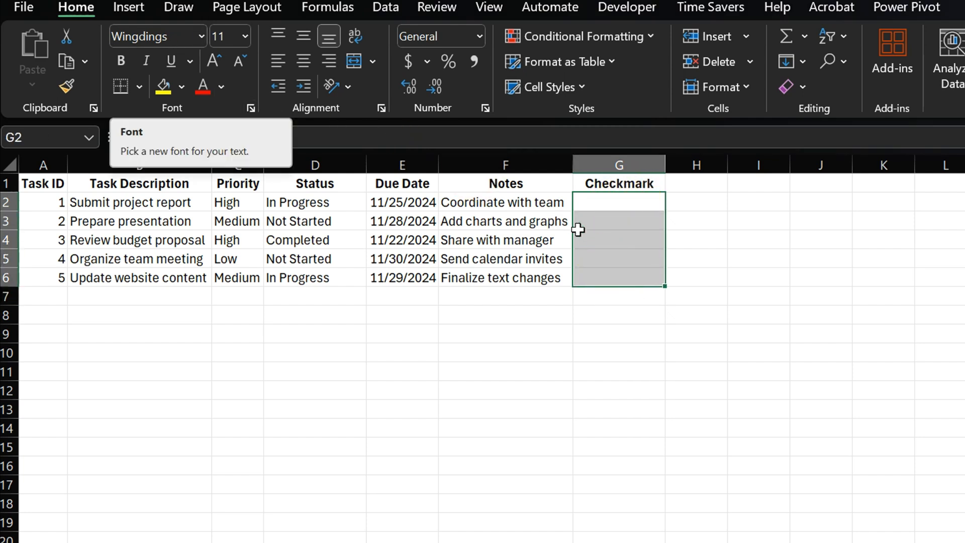
pyautogui.click(612, 202)
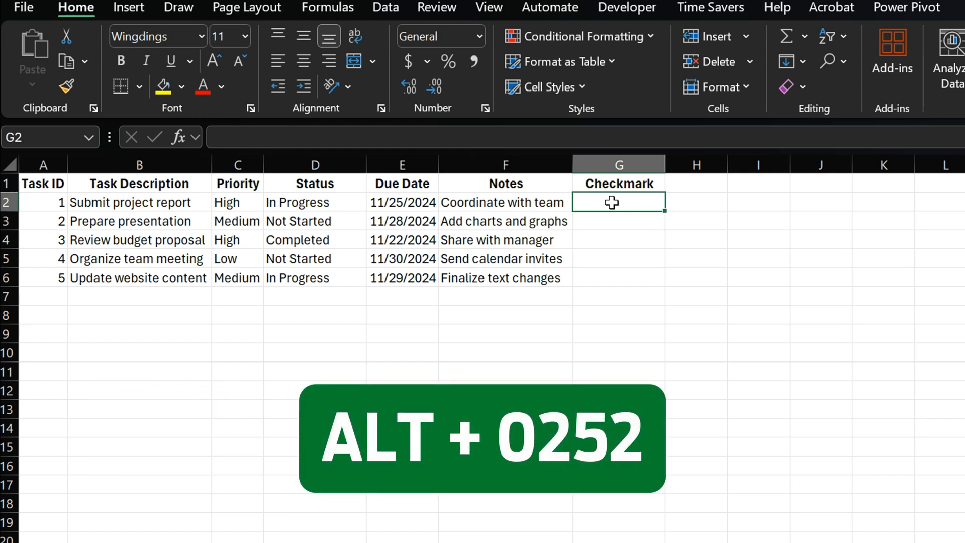
pyautogui.write('ü')
pyautogui.press('Tab')
# Enter the check symbol √ (character code 251) in cell G3.
pyautogui.click(612, 202)
pyautogui.press('Down')
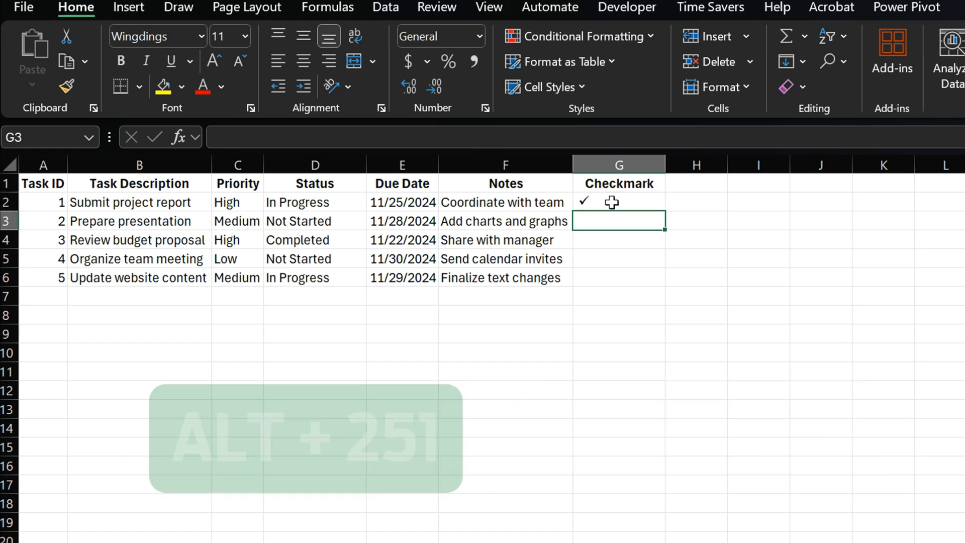
pyautogui.write('√')
pyautogui.press('Tab')
pyautogui.hotkey('shift', 'Tab')
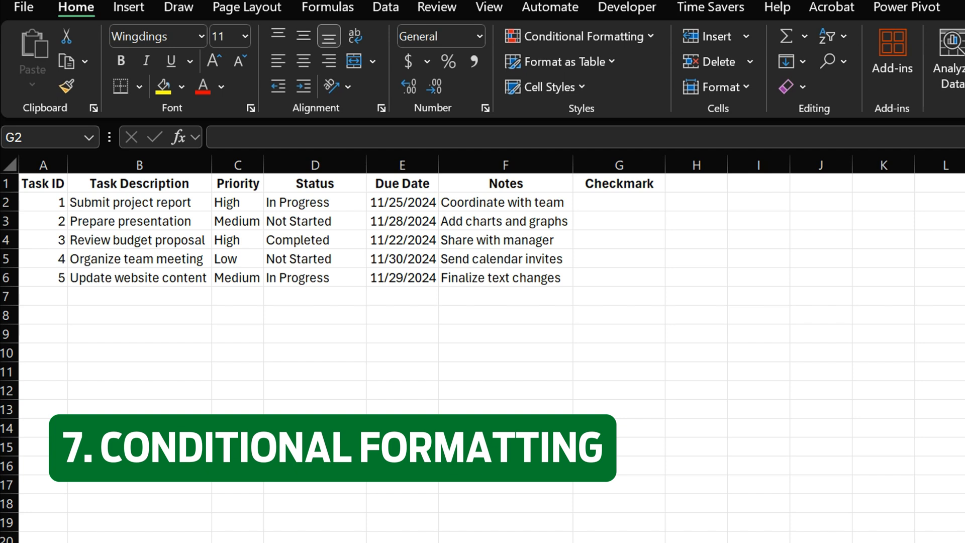
# Change the header in G1 to "Percent Complete" and fit column G to its width.
pyautogui.click(623, 183)
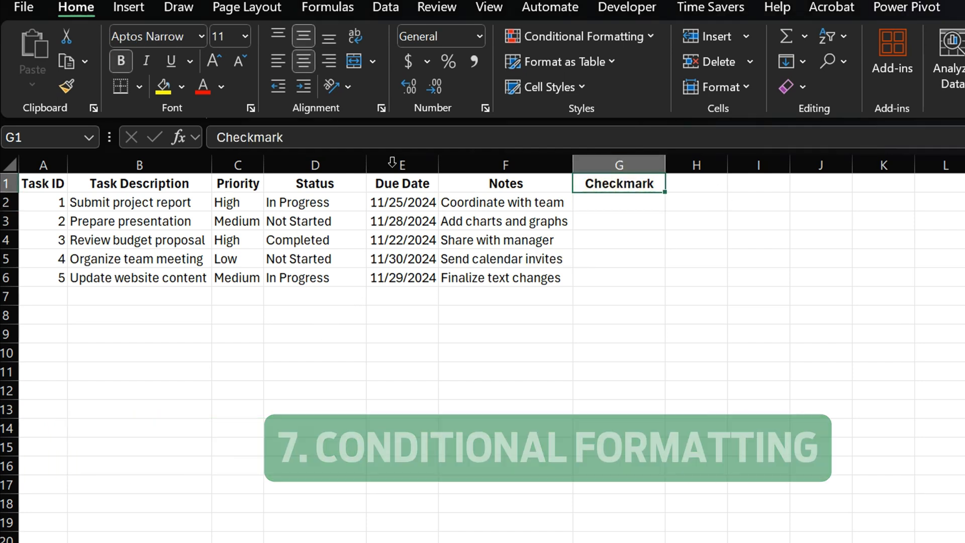
pyautogui.click(108, 134)
pyautogui.write('O')
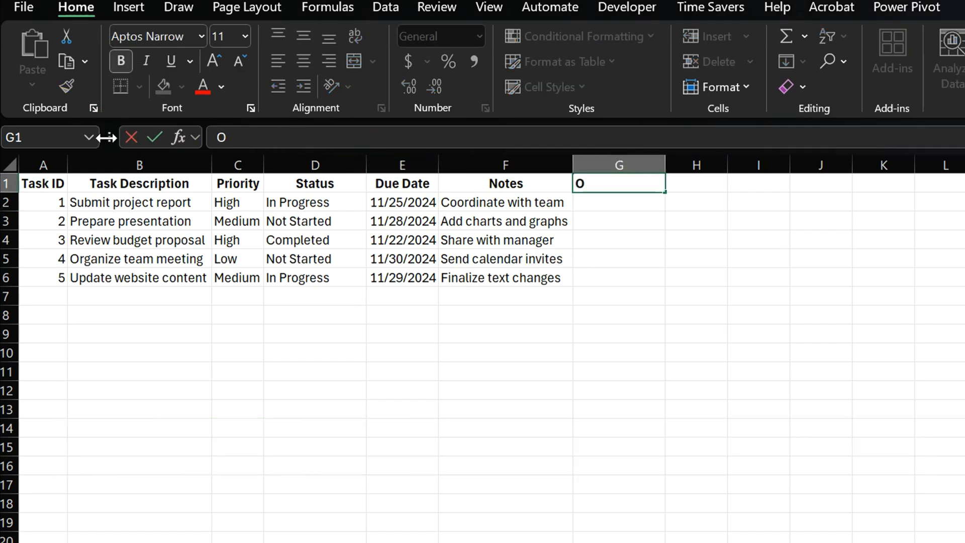
pyautogui.write('ercent Complete')
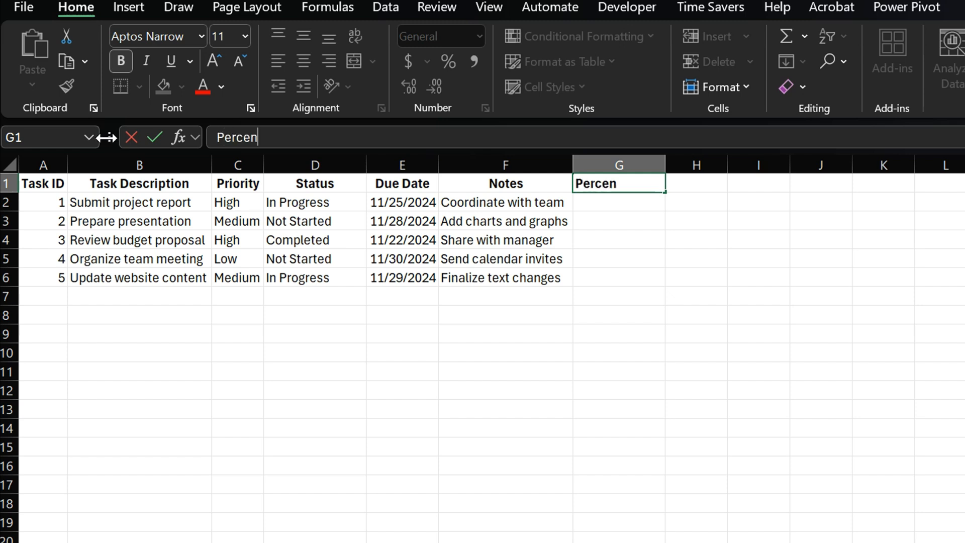
pyautogui.press('Tab')
pyautogui.doubleClick(665, 166)
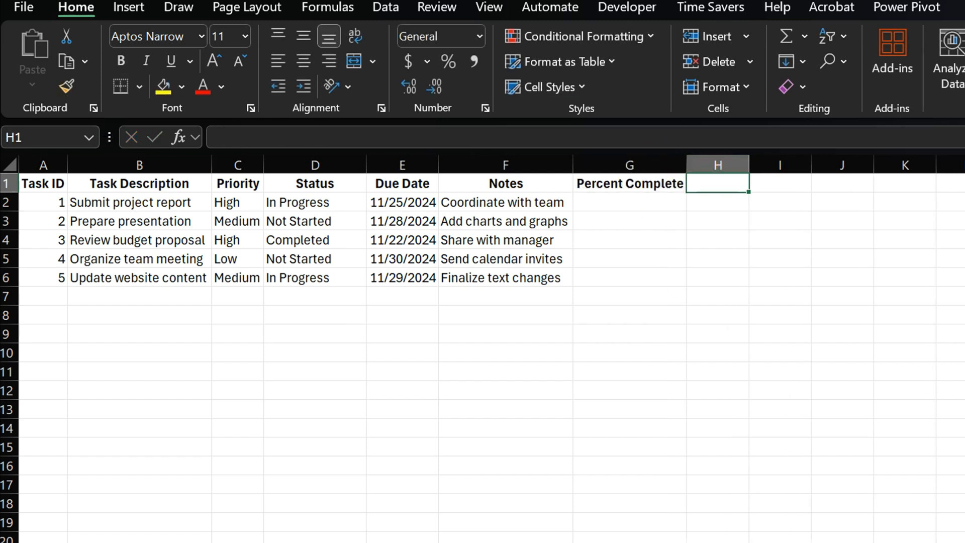
# Start an IF formula in cell G2, the first Percent Complete cell.
pyautogui.click(625, 205)
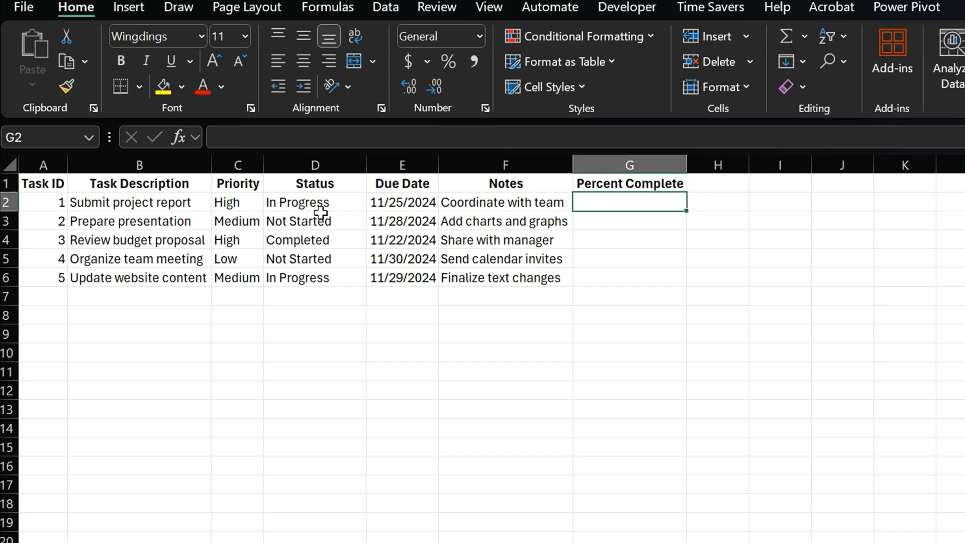
pyautogui.click(314, 140)
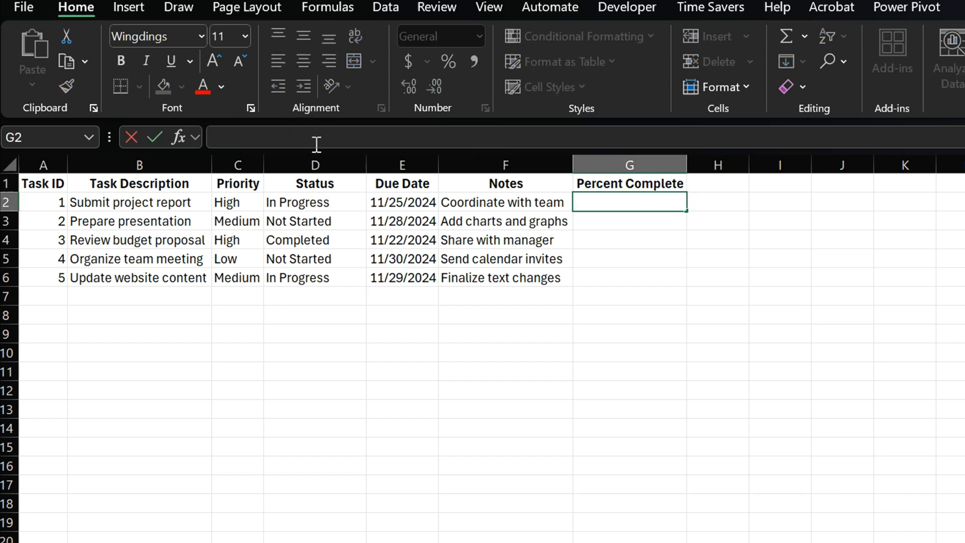
pyautogui.write('=IF(')
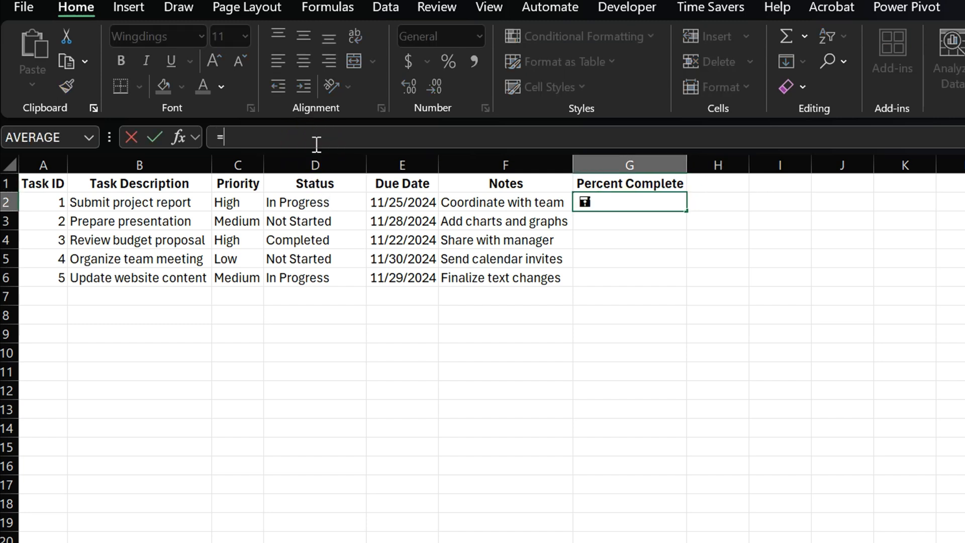
pyautogui.click(305, 202)
pyautogui.write('=-')
pyautogui.press('BackSpace')
pyautogui.press('BackSpace')
pyautogui.press('BackSpace')
pyautogui.press('BackSpace')
pyautogui.press('BackSpace')
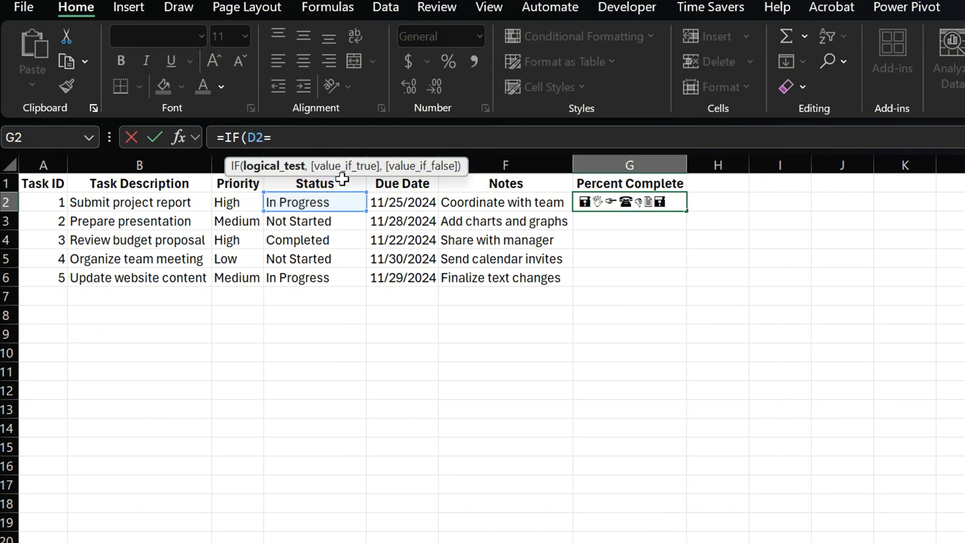
# Change the function in G2 to IFS and enter its first condition, D2="Completed", returning 1.
pyautogui.write('s')
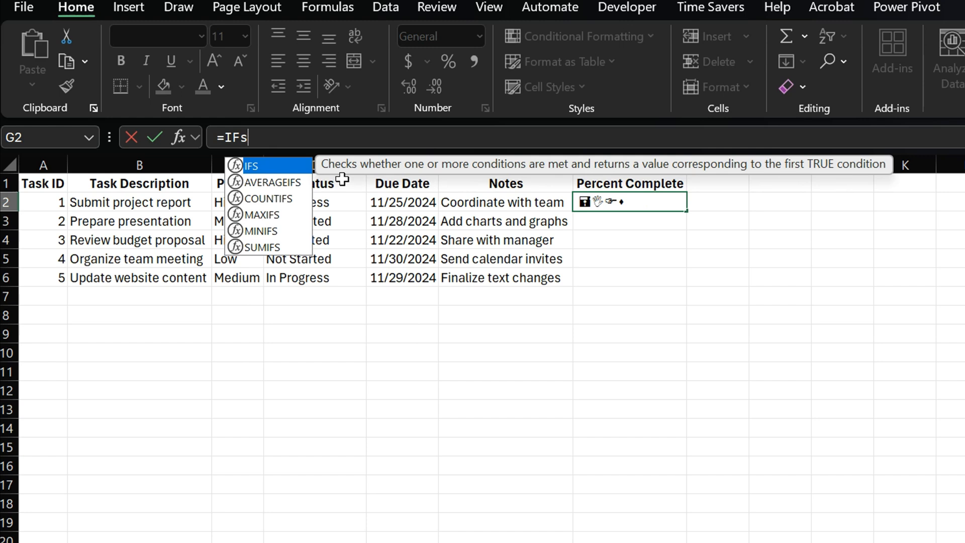
pyautogui.press('Tab')
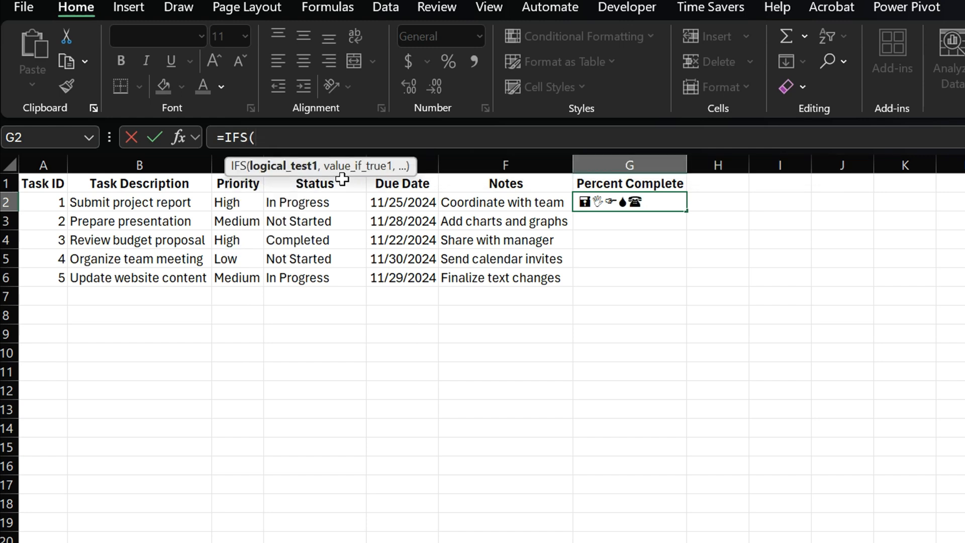
pyautogui.click(314, 203)
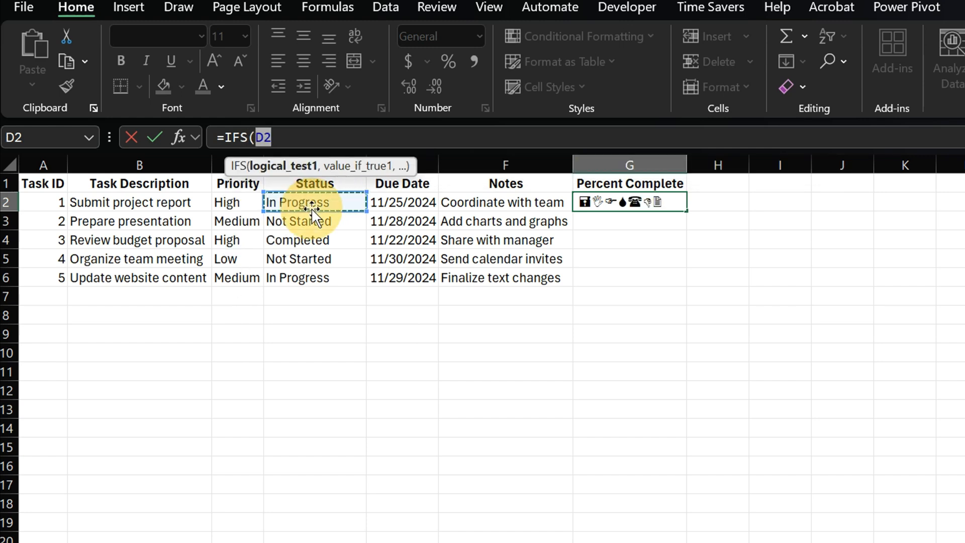
pyautogui.write('-')
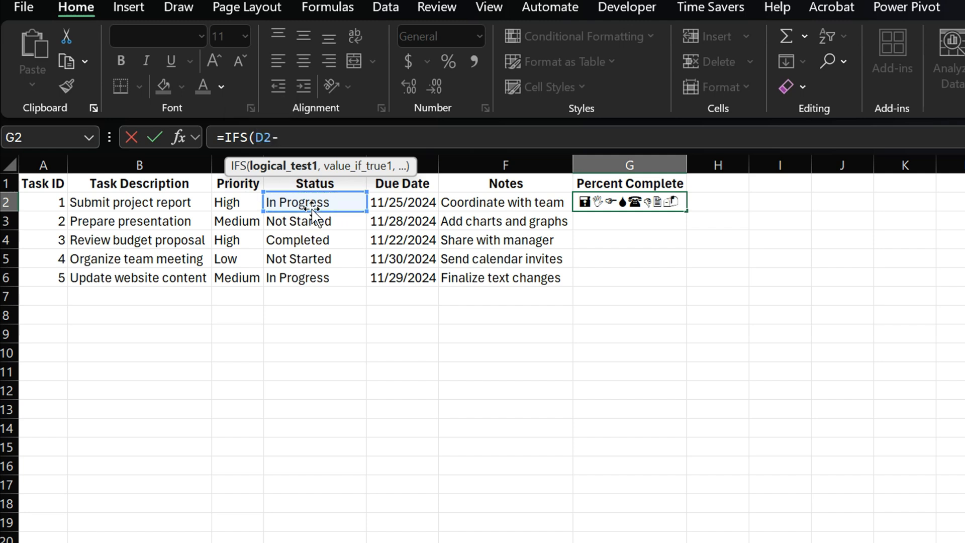
pyautogui.press('BackSpace')
pyautogui.write('="')
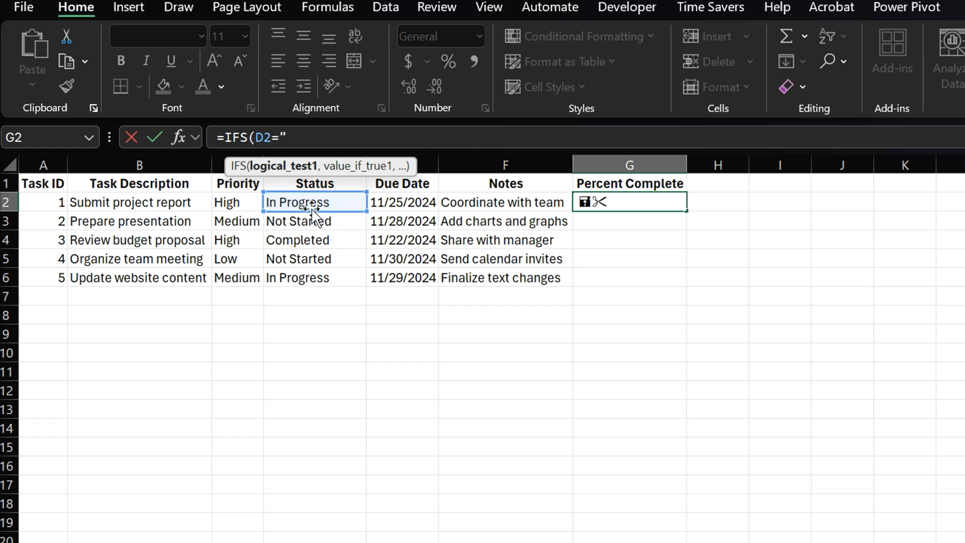
pyautogui.write('Complete')
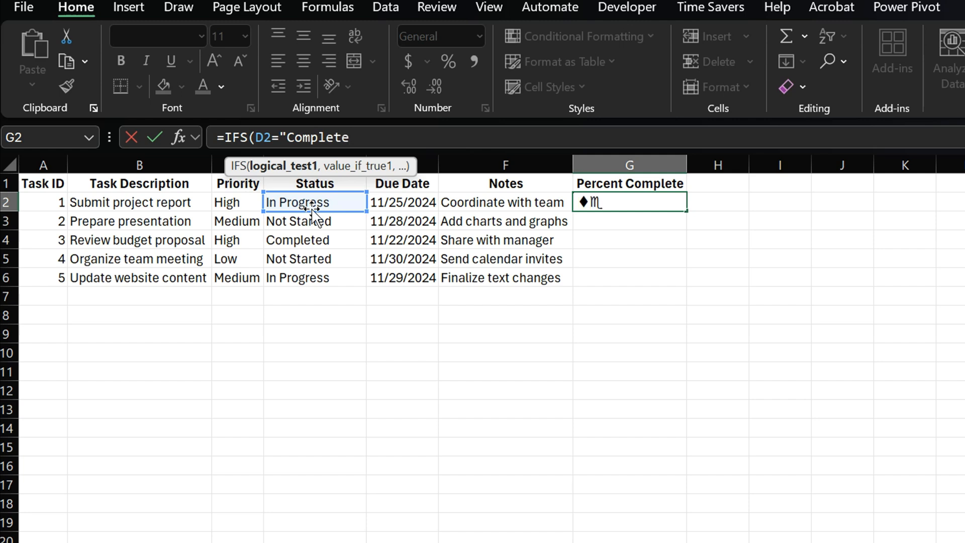
pyautogui.write('d", ')
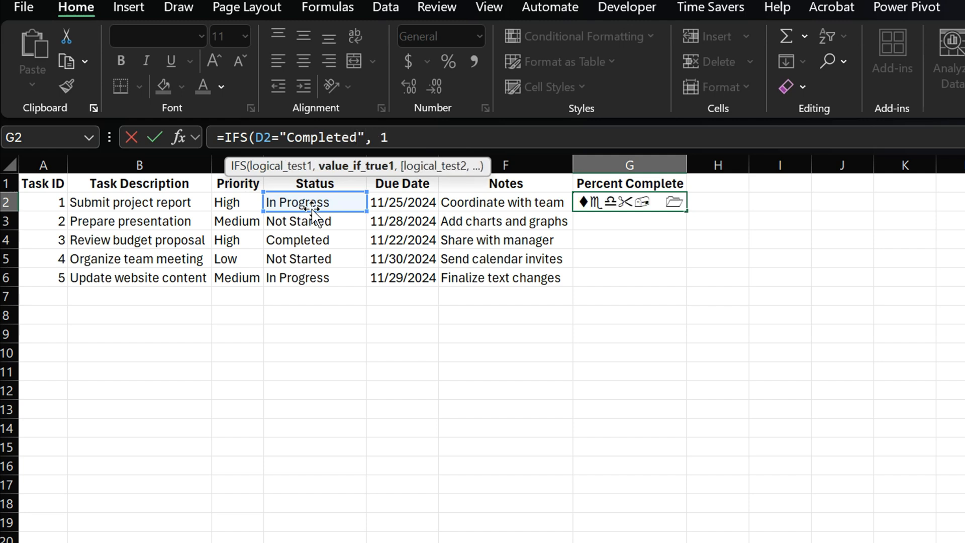
pyautogui.write('1, d')
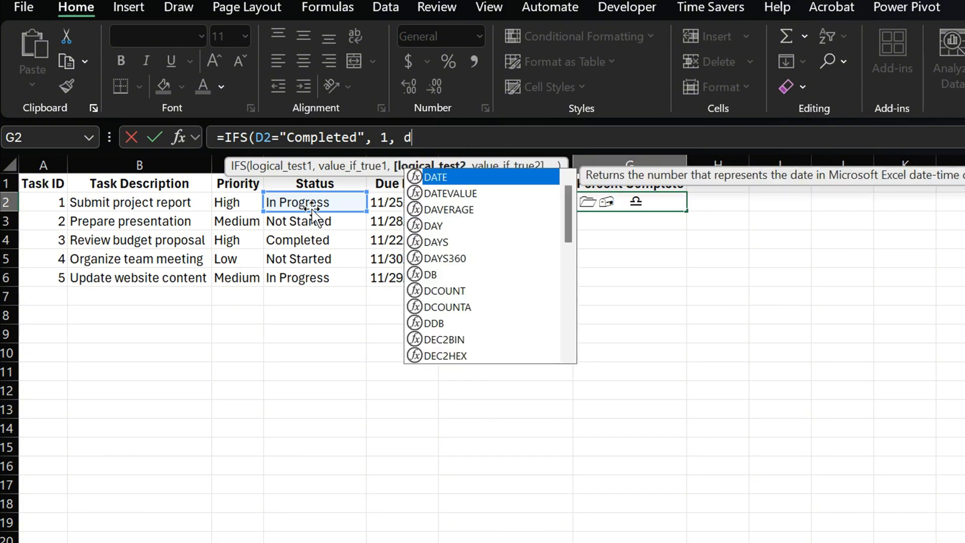
# Extend the IFS formula with the second part, D2 = "In Progress" = .5.
pyautogui.write('2 = "')
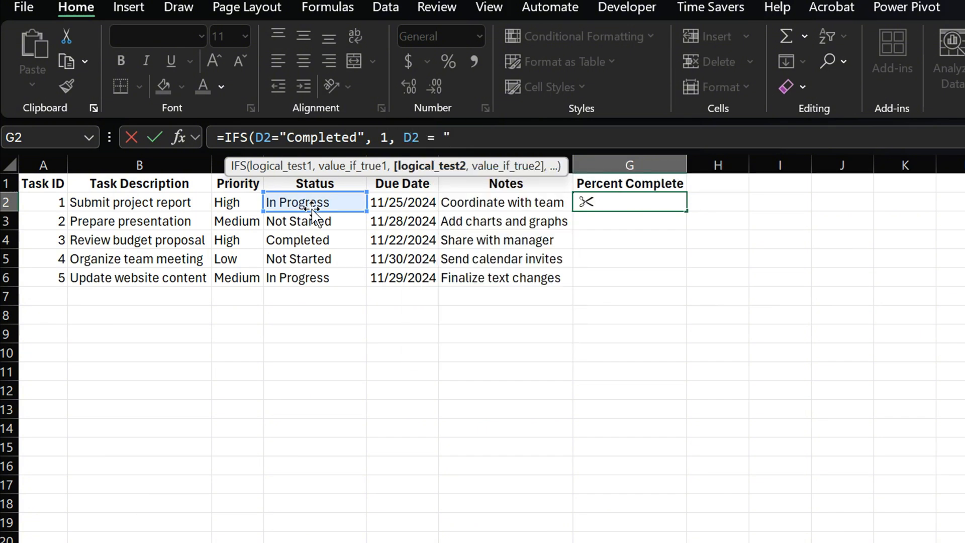
pyautogui.write('p')
pyautogui.press('BackSpace')
pyautogui.write('In Progr')
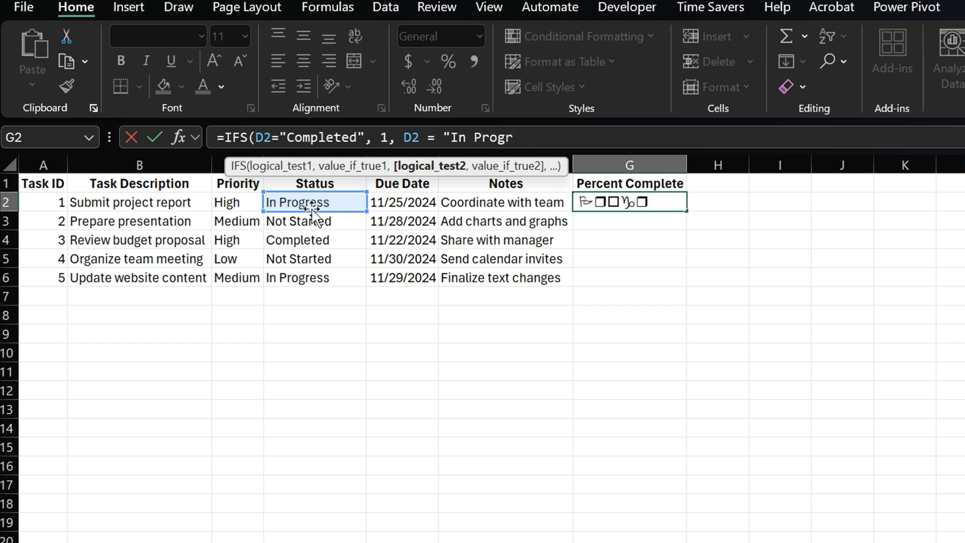
pyautogui.write('ress" = 05')
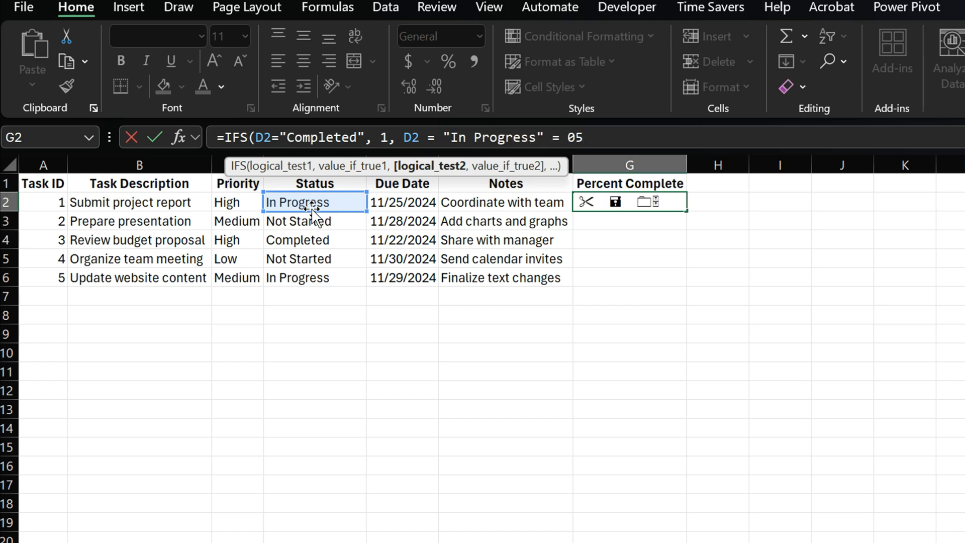
pyautogui.press('BackSpace')
pyautogui.press('BackSpace')
pyautogui.write('.5, D2')
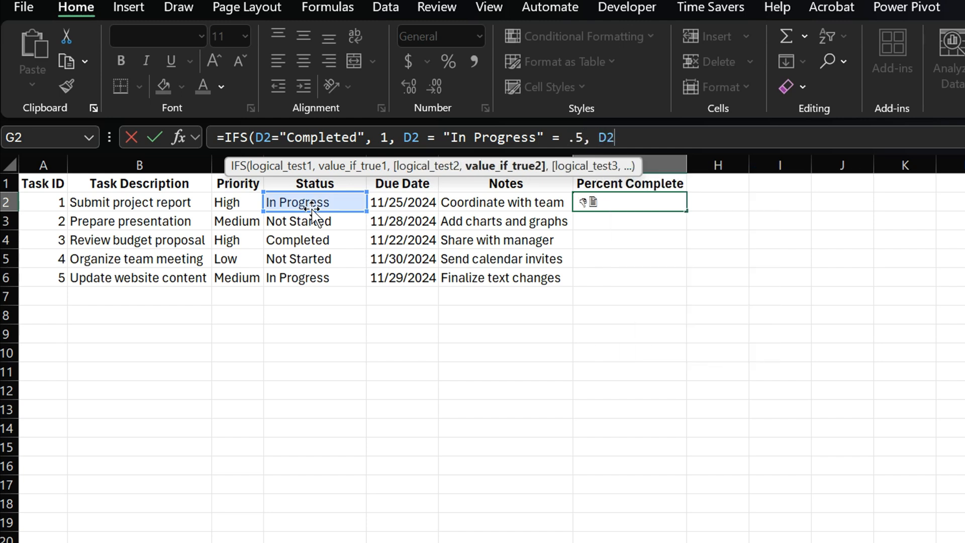
# Add the last condition, D2 = "Not Started" with the value 0, and try to commit the formula.
pyautogui.write('=')
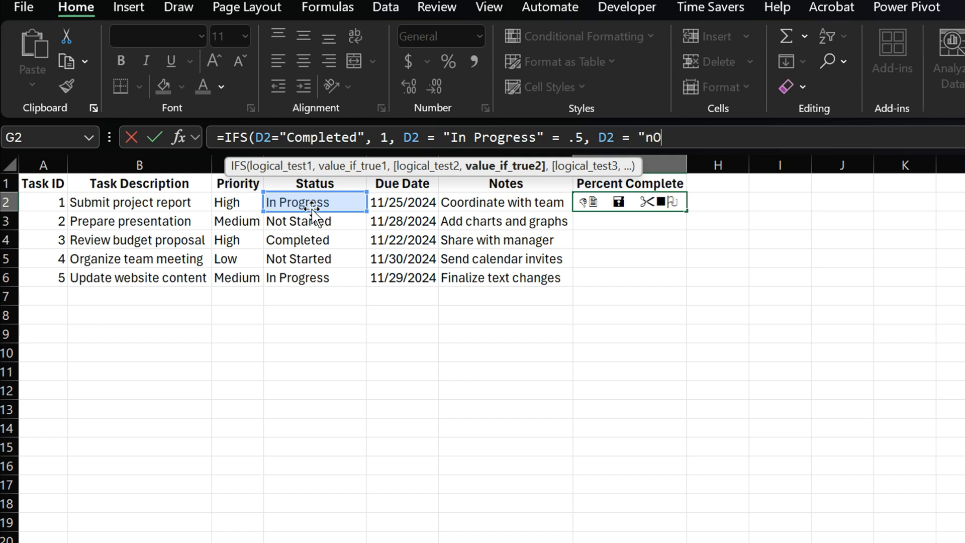
pyautogui.write(' "nO')
pyautogui.press('BackSpace')
pyautogui.write('ot Started')
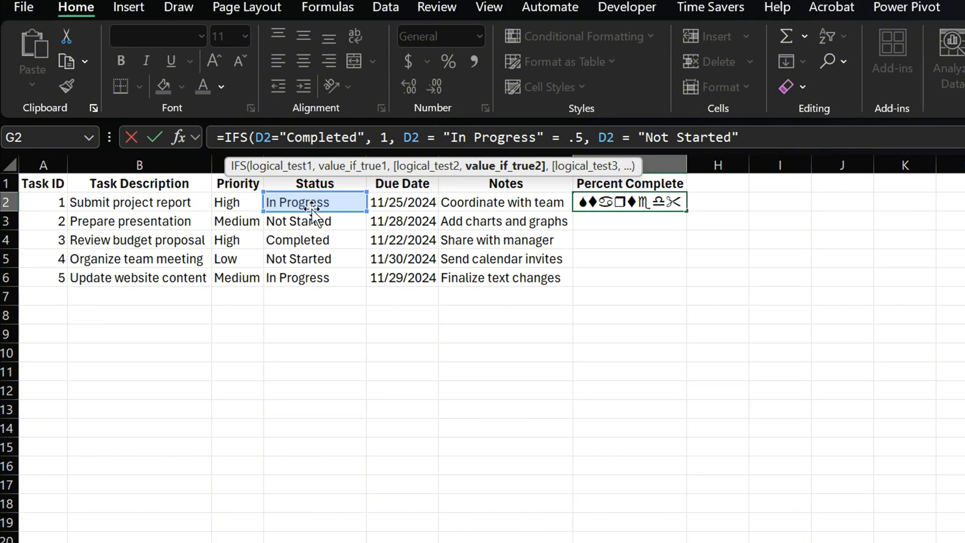
pyautogui.write('",')
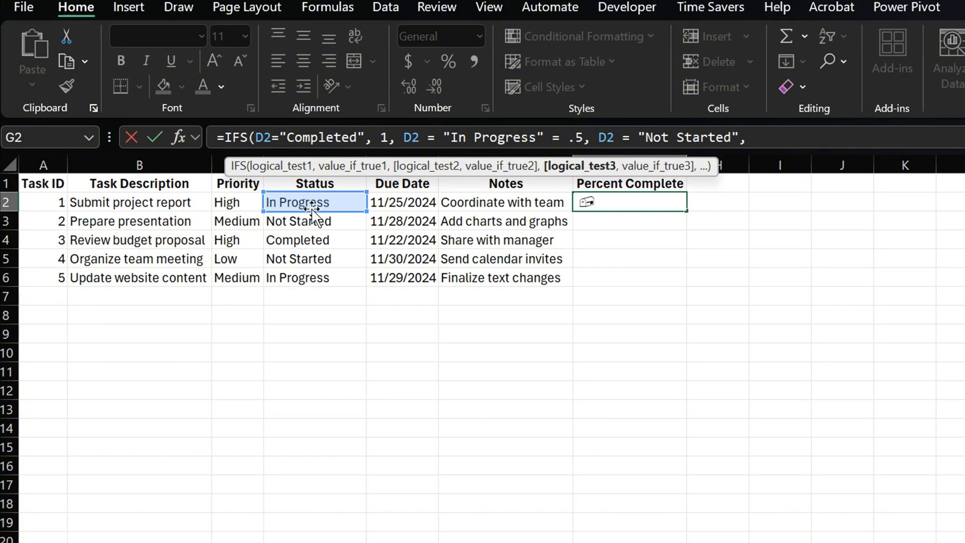
pyautogui.write(' 0)')
pyautogui.press('Return')
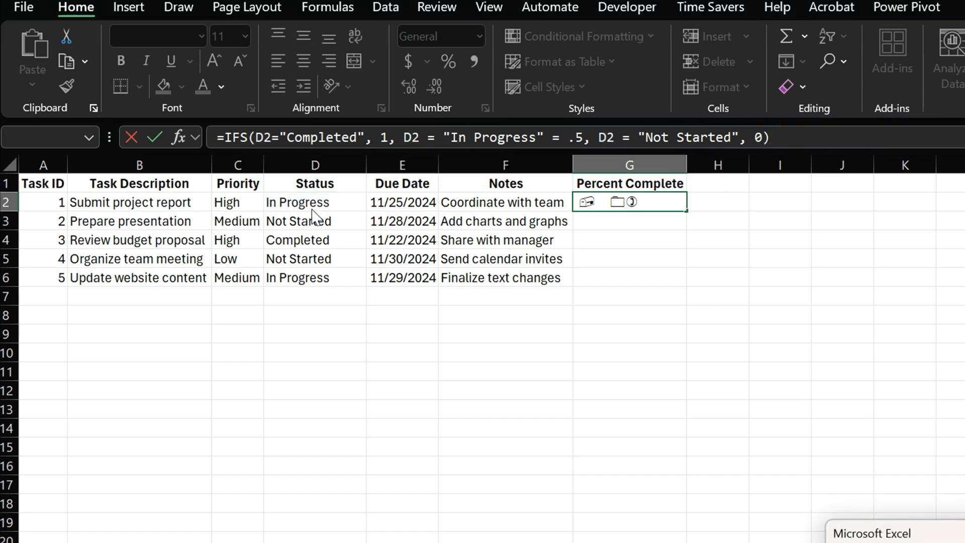
pyautogui.press('Return')
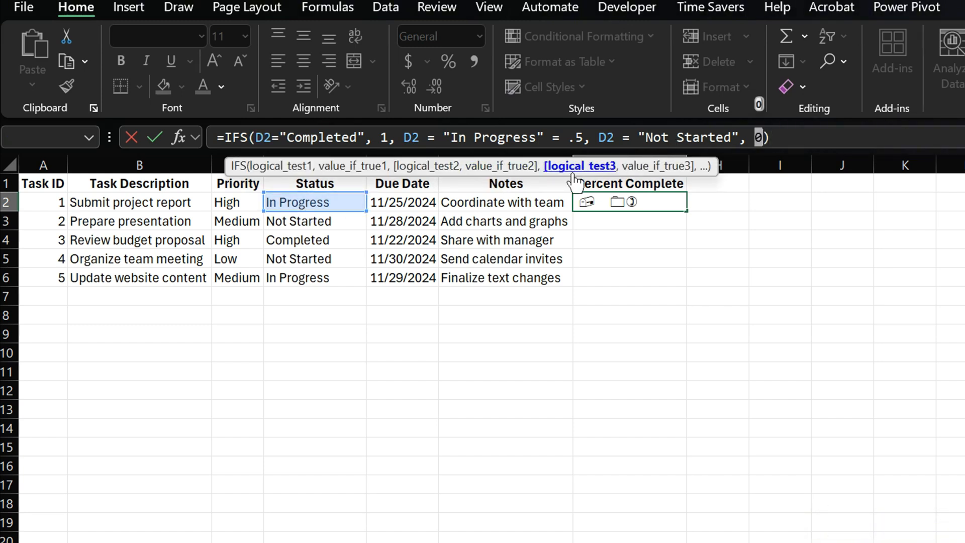
# Correct the formula by replacing the equals sign before .5 with a comma and re-entering 0 as the "Not Started" value.
pyautogui.press('BackSpace')
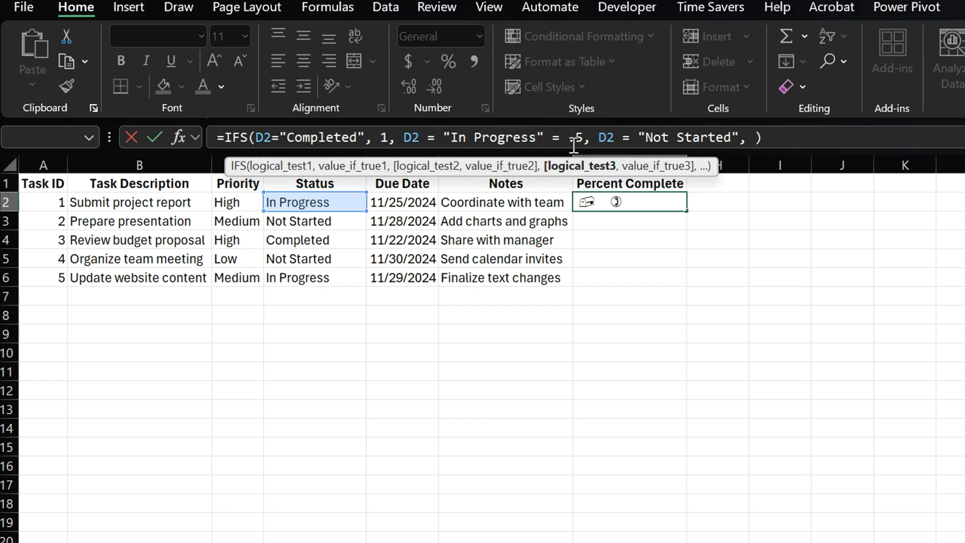
pyautogui.click(557, 141)
pyautogui.press('BackSpace')
pyautogui.press('BackSpace')
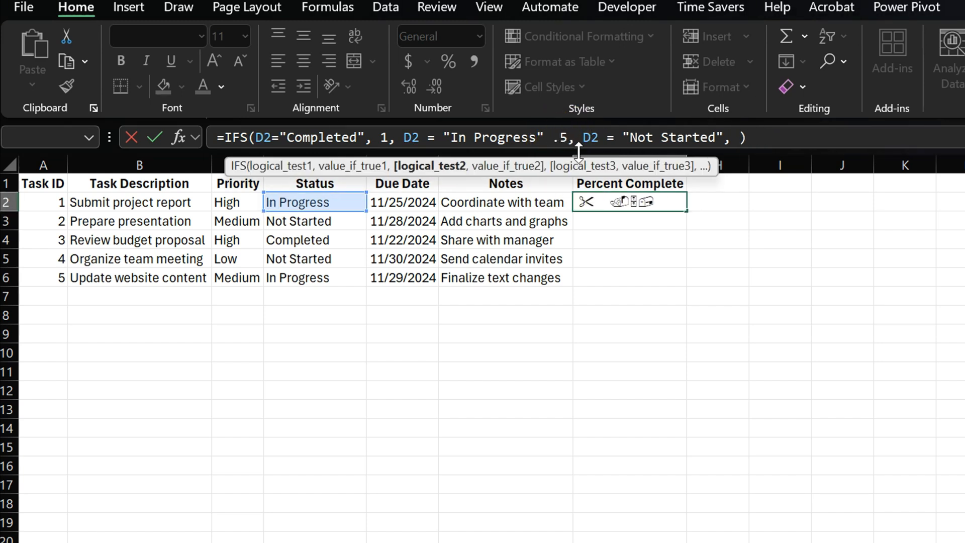
pyautogui.write(',')
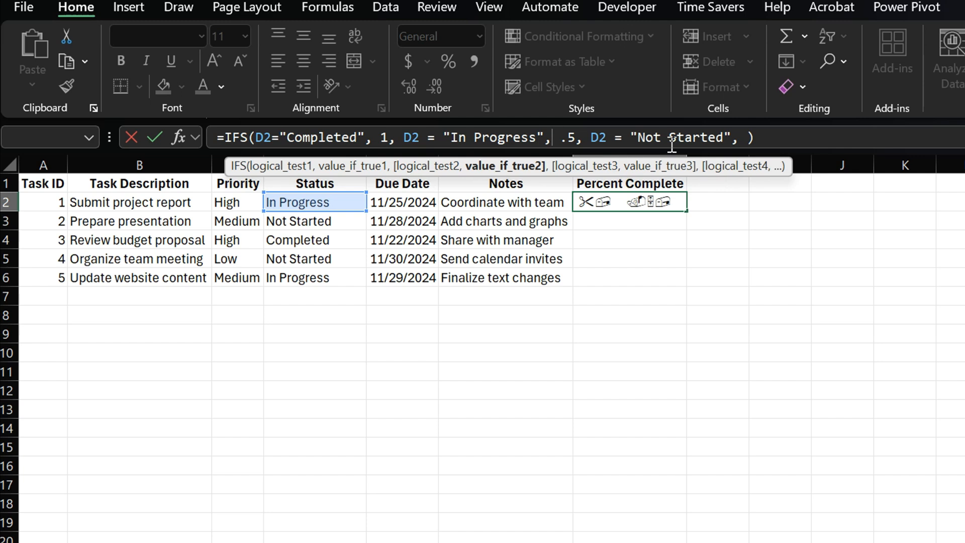
pyautogui.click(739, 140)
pyautogui.write('0')
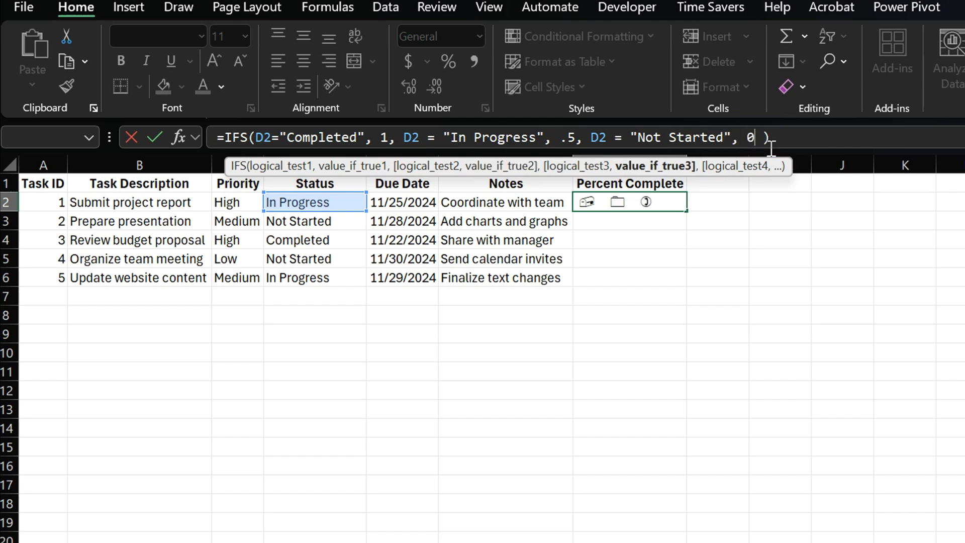
pyautogui.press('Return')
pyautogui.press('Up')
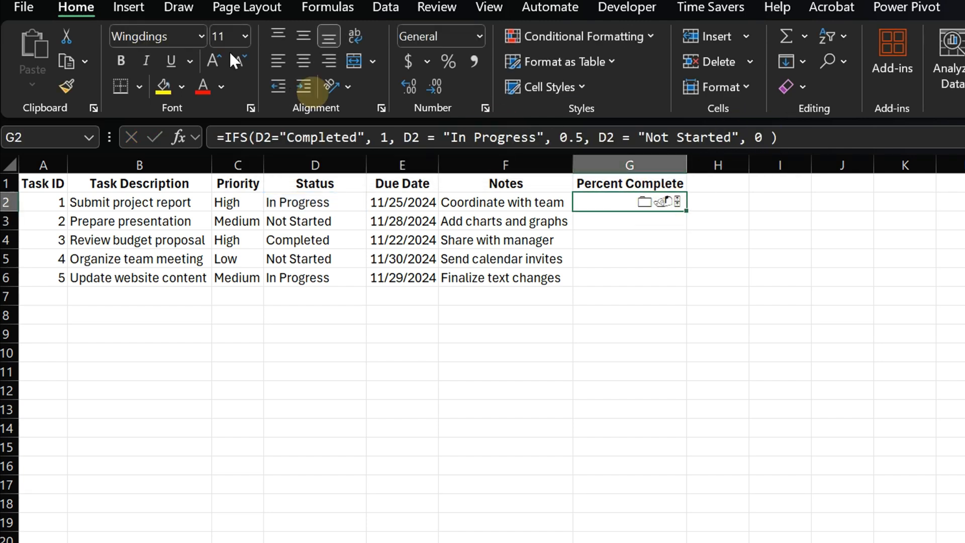
# Set the font of cell G2 to Arial and fill its formula down to G6.
pyautogui.click(201, 34)
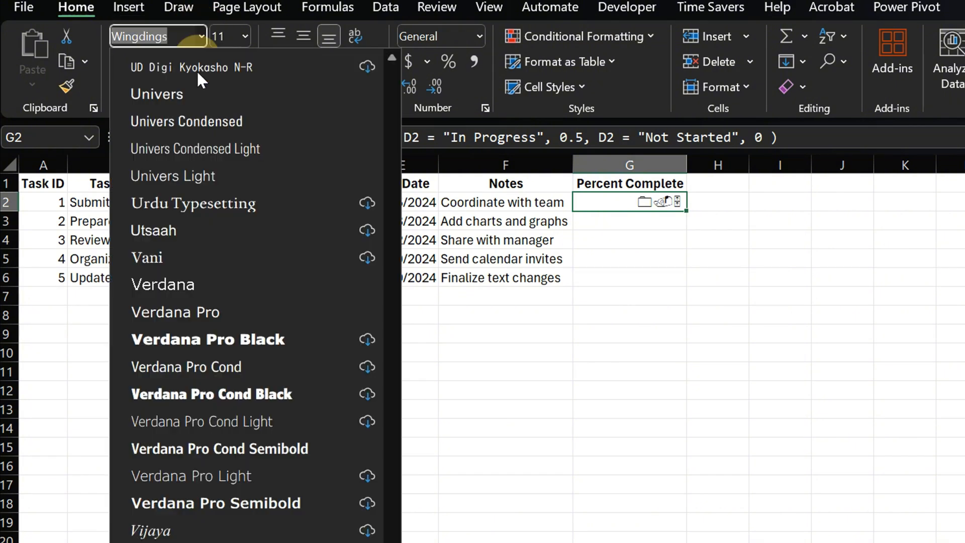
pyautogui.scroll(5, 234, 91)
pyautogui.scroll(15, 236, 91)
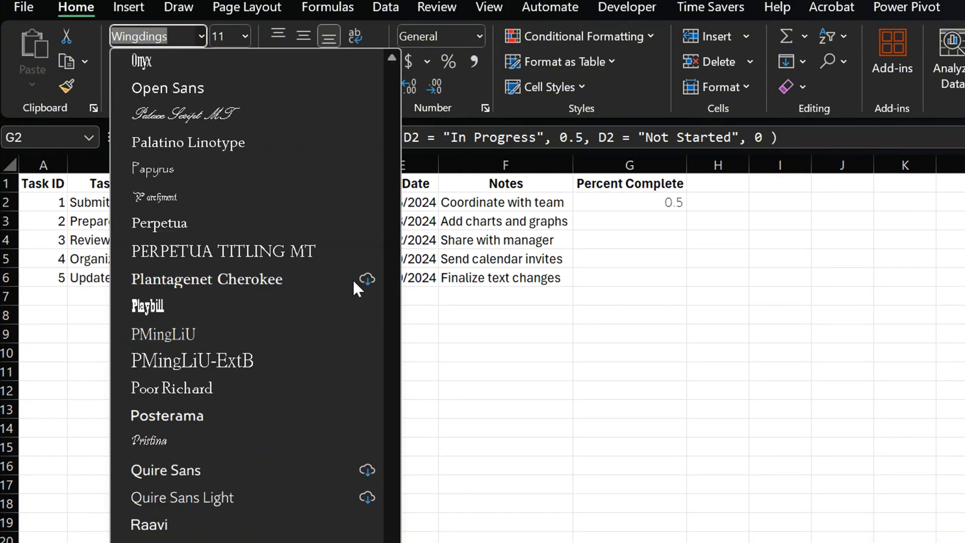
pyautogui.moveTo(394, 468); pyautogui.dragTo(396, 65)
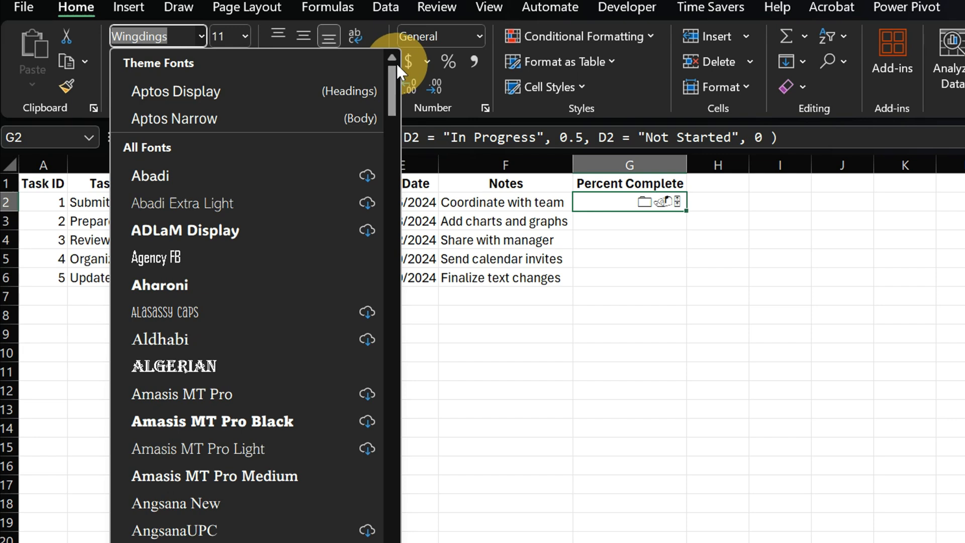
pyautogui.click(186, 542)
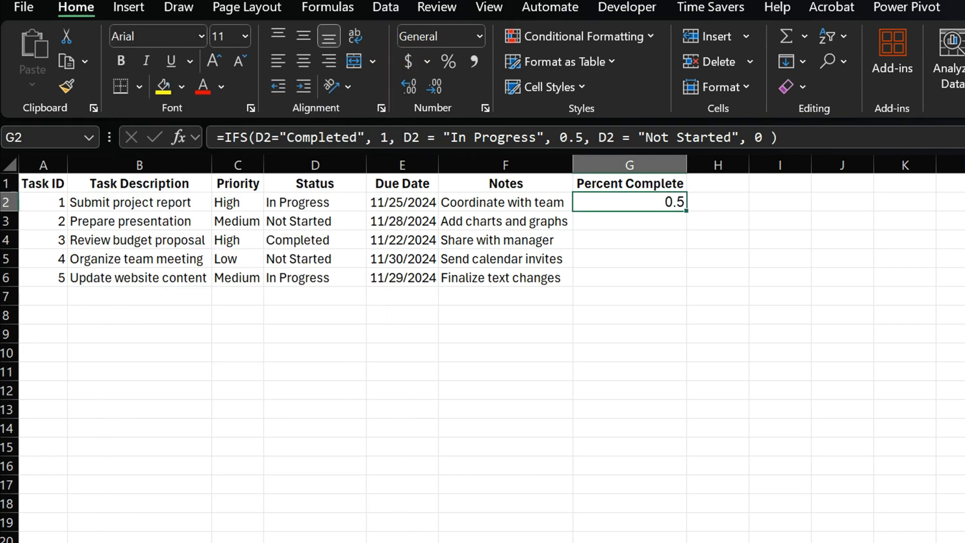
pyautogui.click(629, 203)
pyautogui.moveTo(685, 214); pyautogui.dragTo(669, 297)
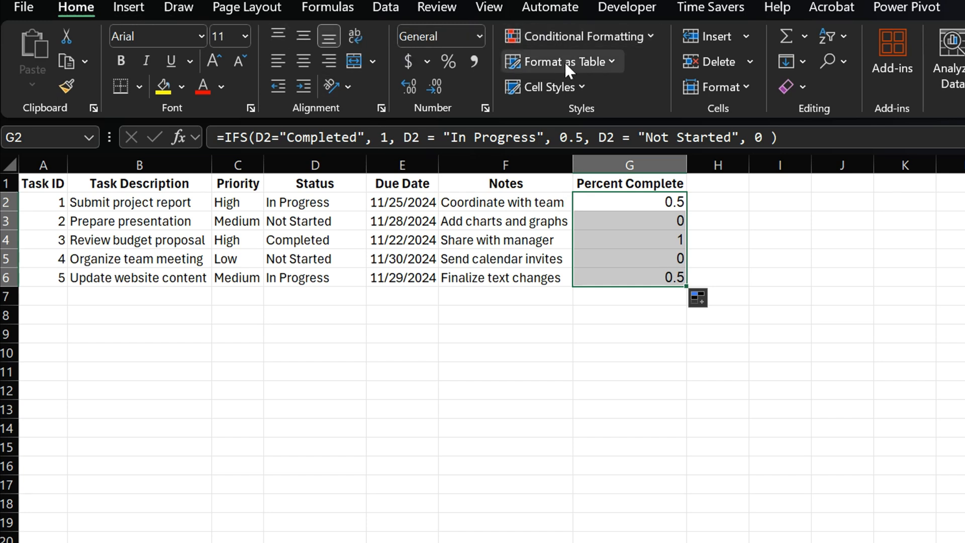
# Apply the uncircled checkmark, exclamation mark and cross icon set to G2:G6 as conditional formatting.
pyautogui.click(652, 36)
pyautogui.moveTo(655, 131)
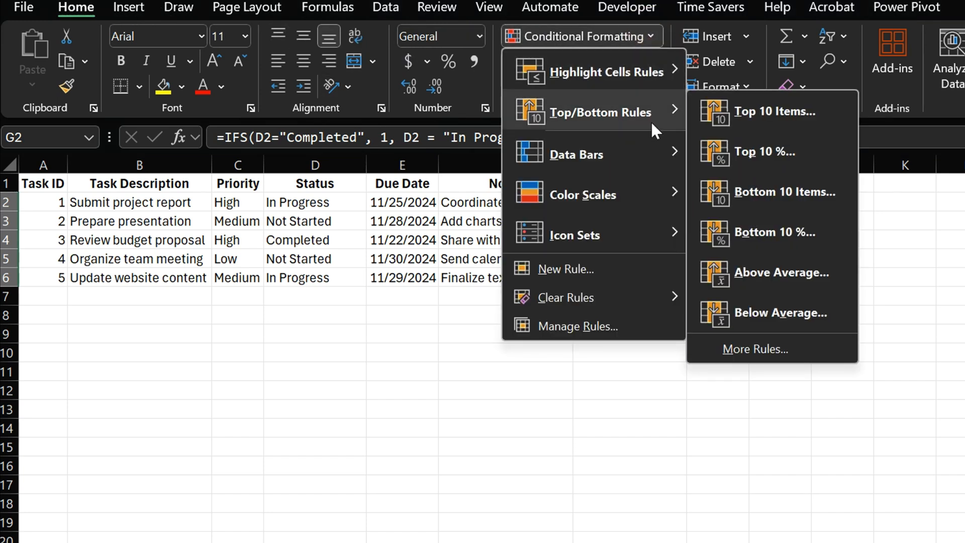
pyautogui.moveTo(641, 236)
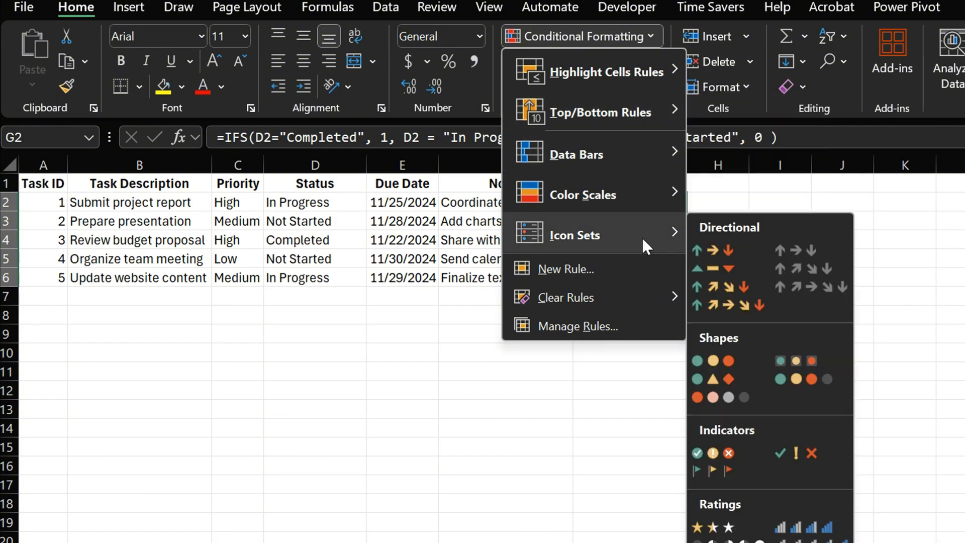
pyautogui.click(788, 453)
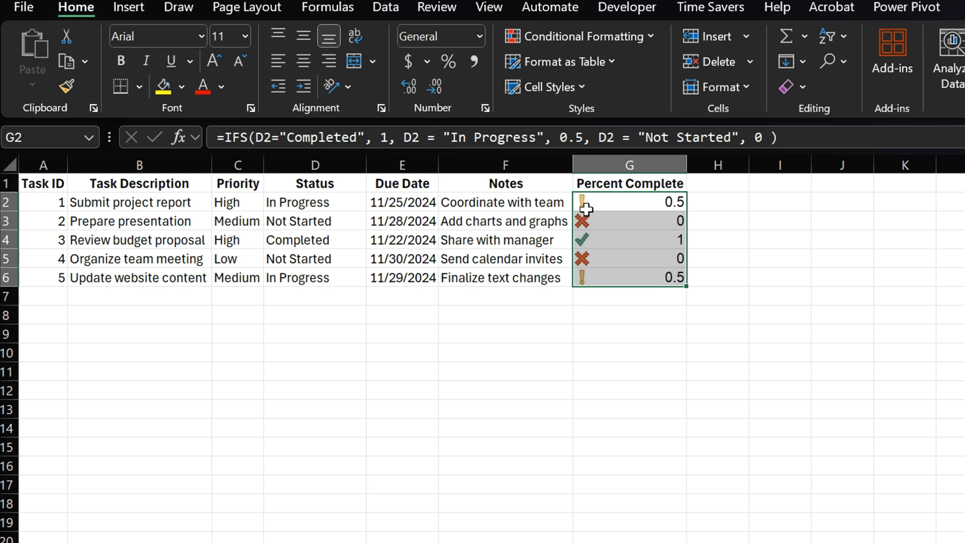
pyautogui.click(610, 314)
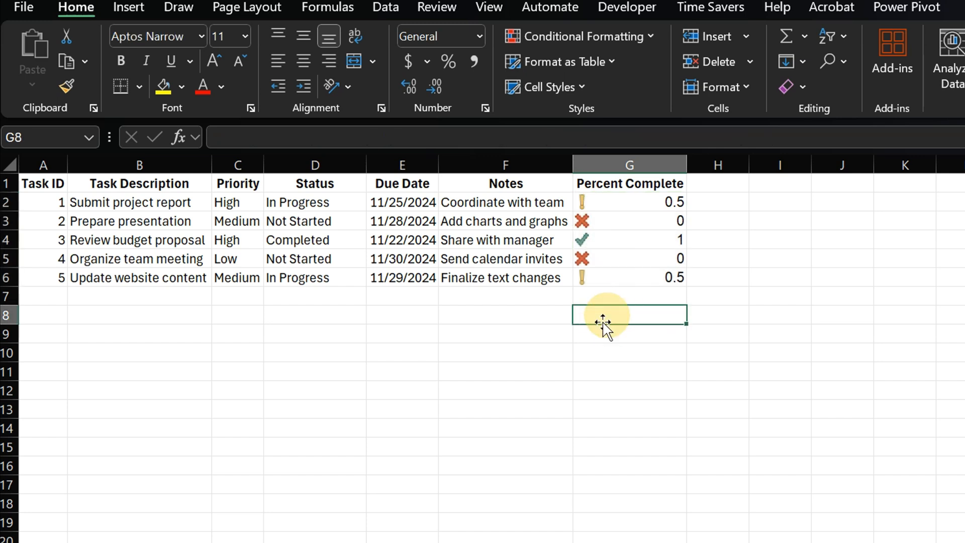